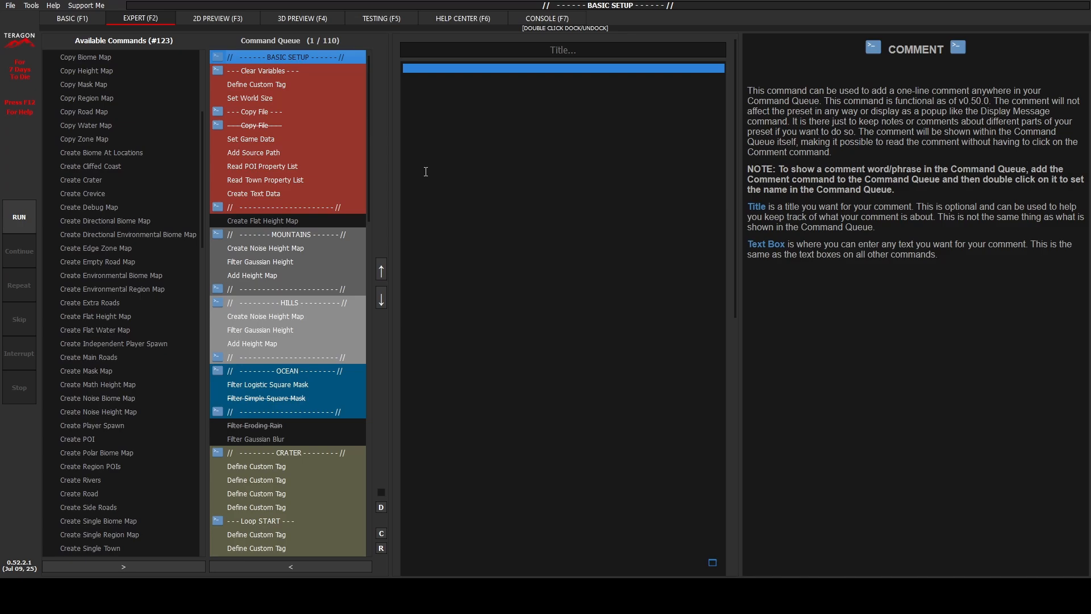
Step: Append biome:desert to the trader_bob line under Trader Settings in the Read POI Property List command
left_click(294, 166)
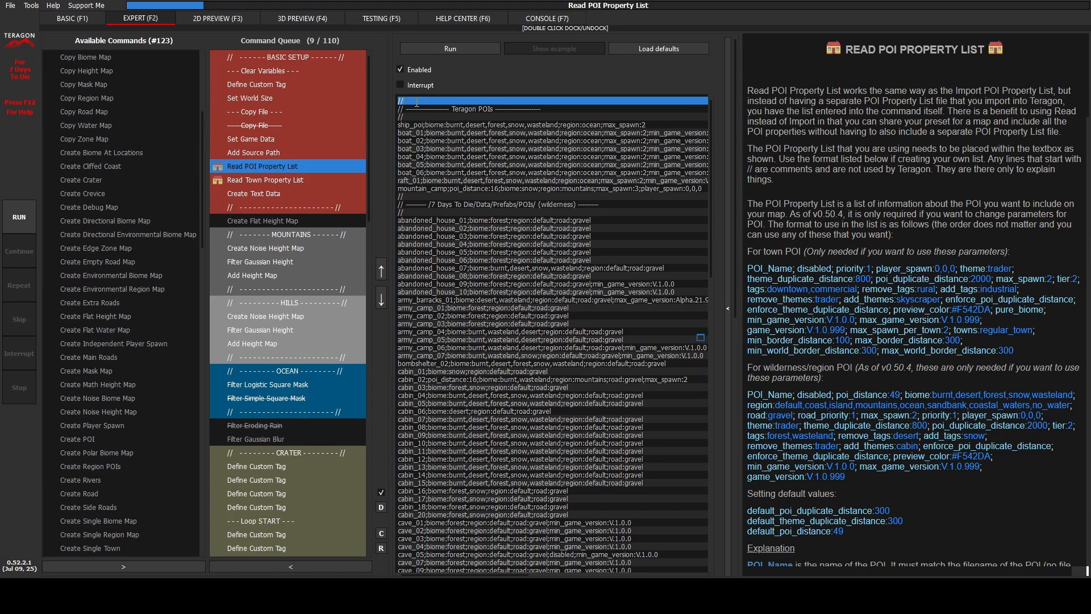
scroll(501, 316, "down", 20)
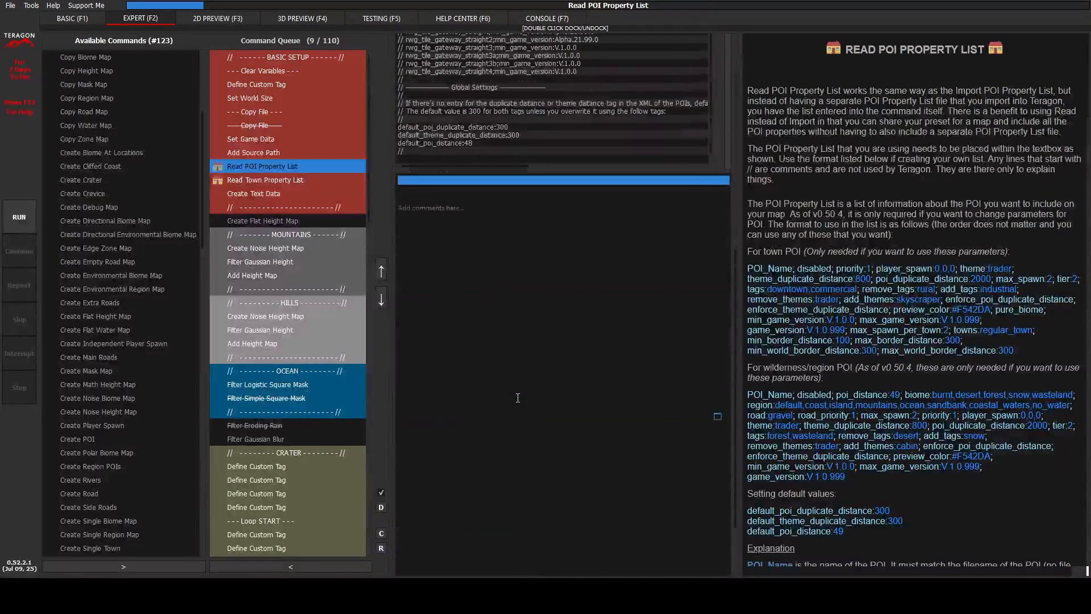
scroll(517, 398, "up", 3)
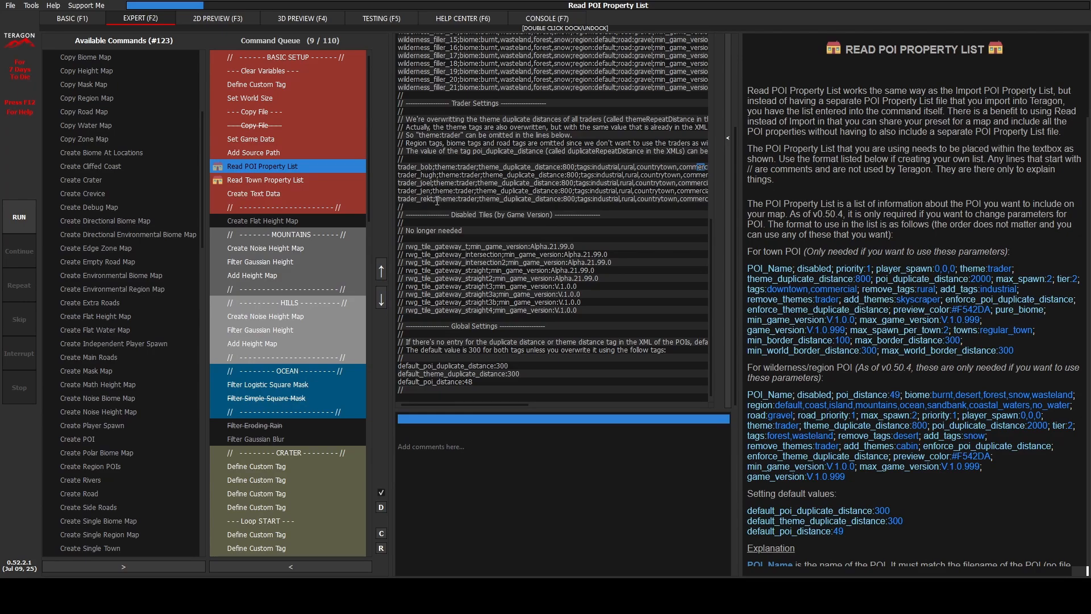
triple_click(436, 166)
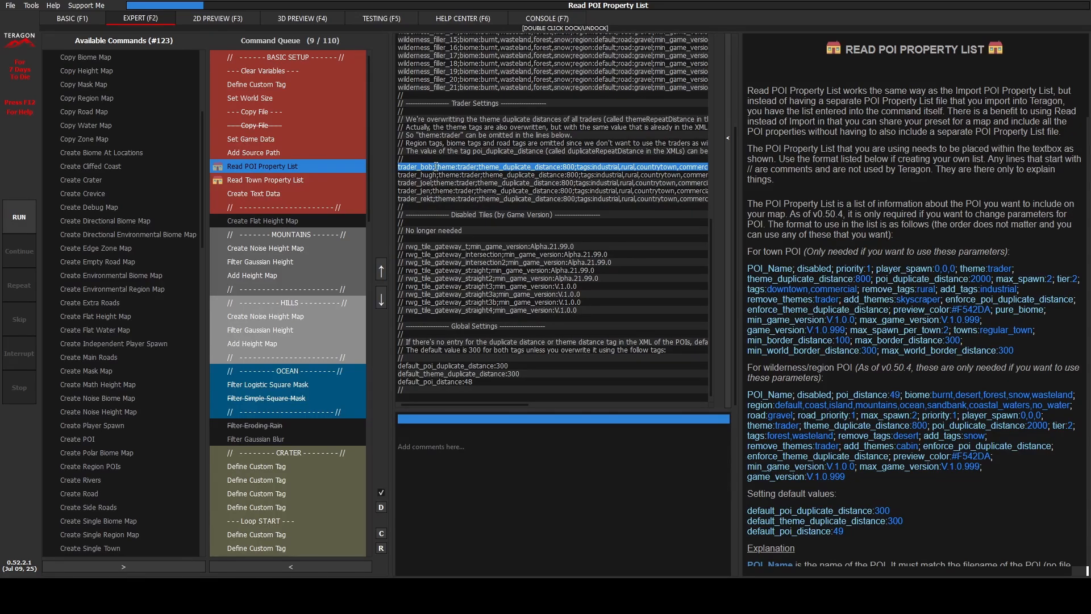
key("End")
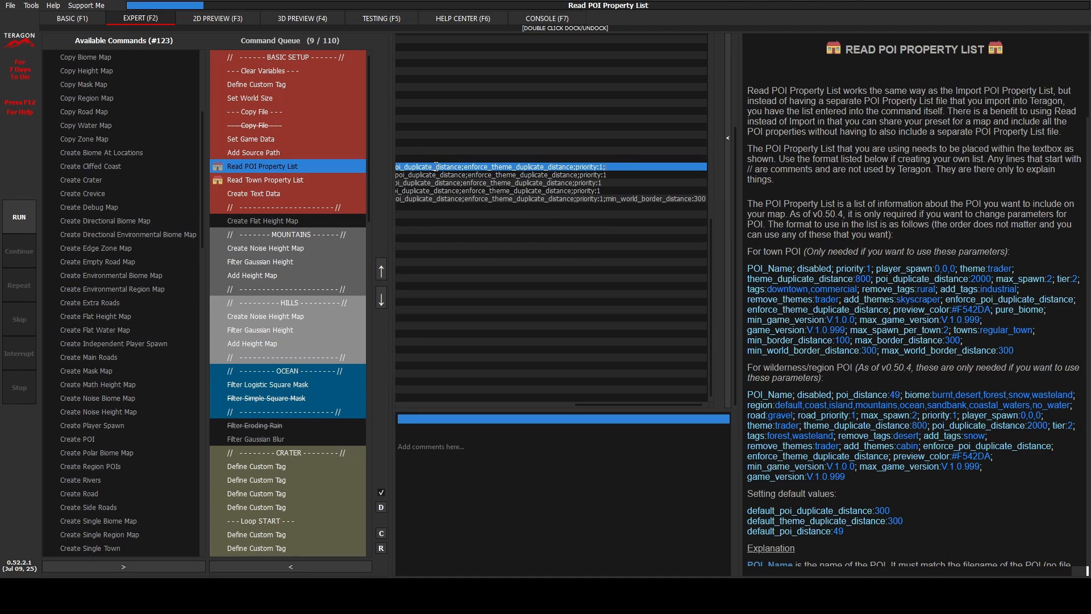
type("biome:desert")
key("Home")
Step: Append ;biome:snow to the trader_hugh line and ;biome:wasteland to the trader_joel line
key("Down")
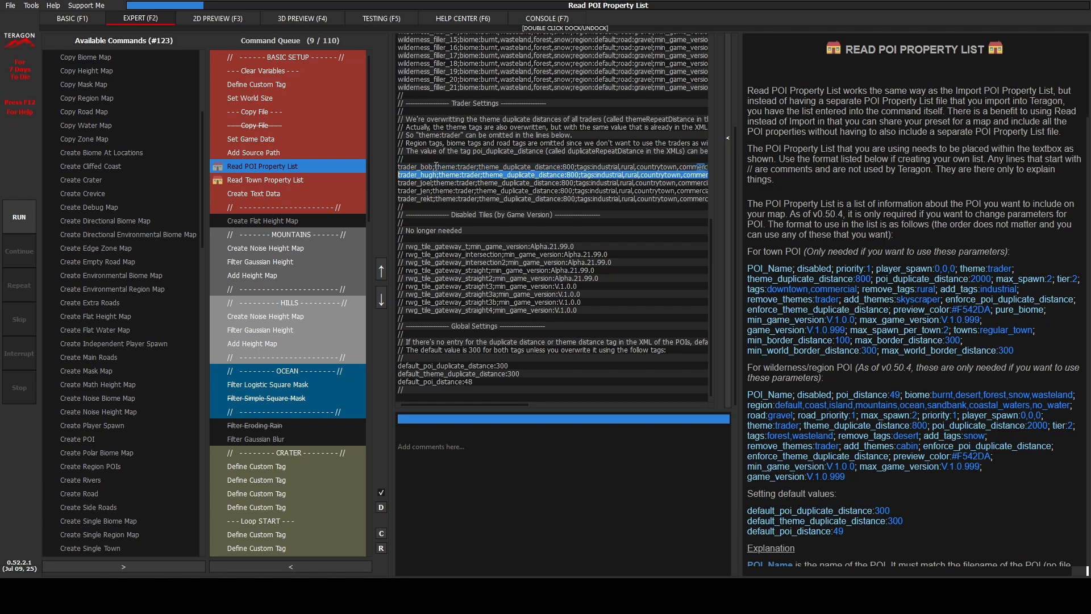
key("End")
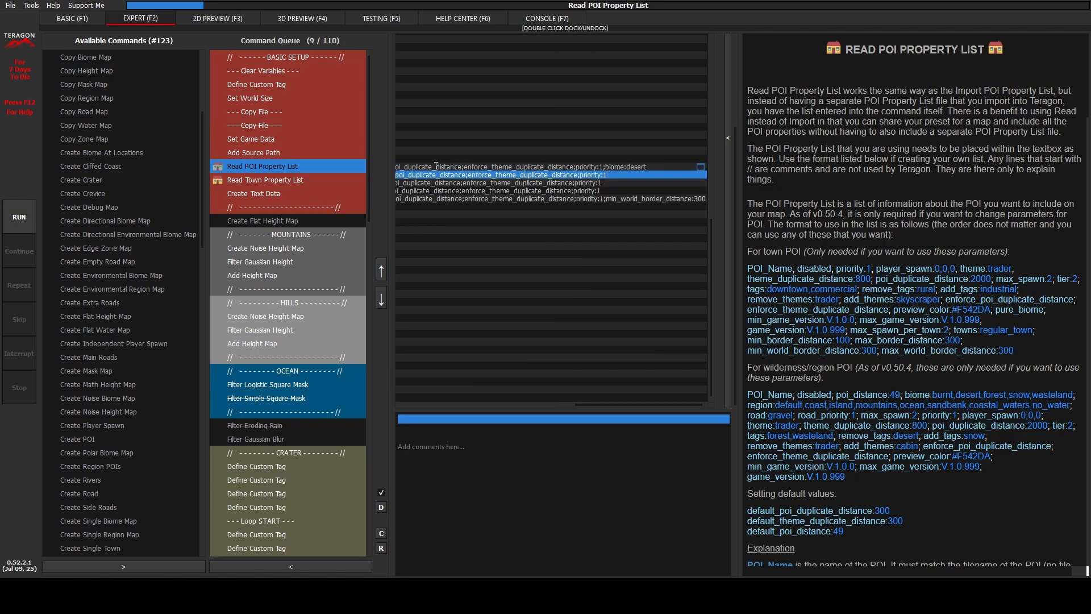
type(";biome:snow")
key("Down")
key("Home")
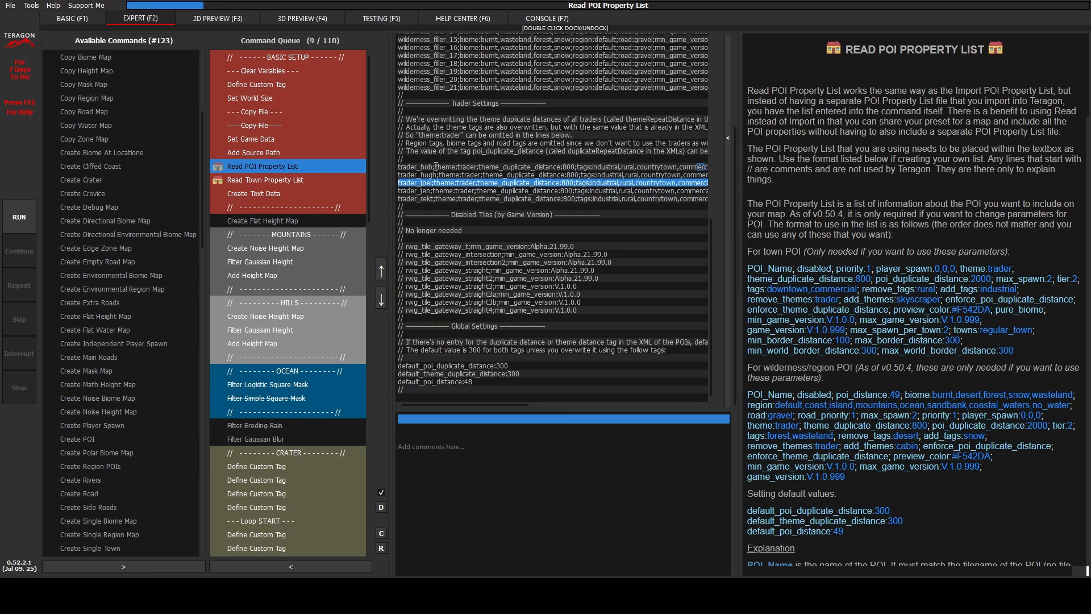
key("End")
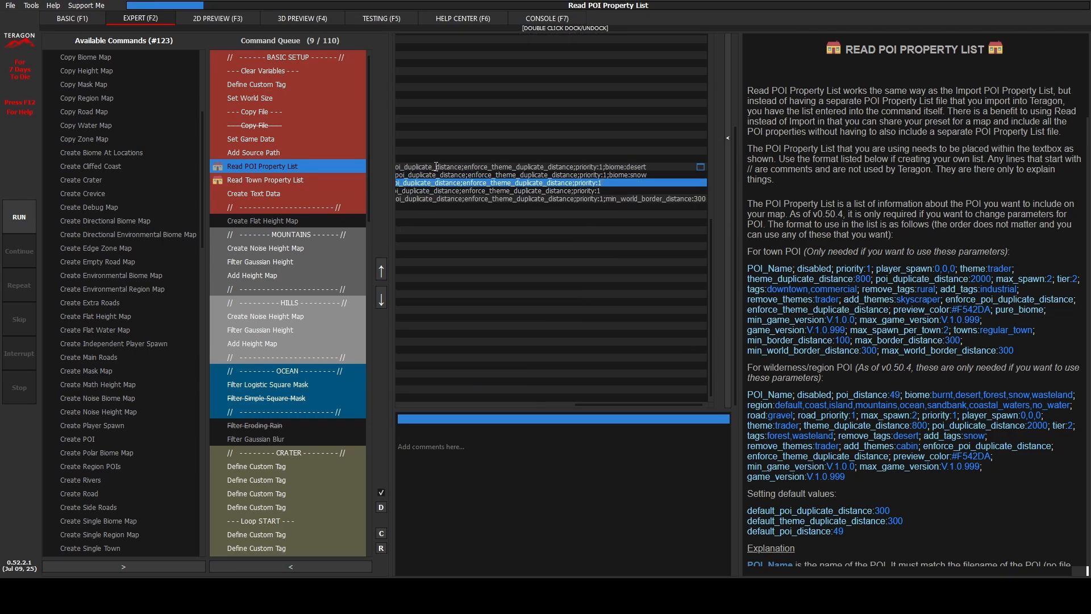
type(";biome:wasteland")
Step: Append ;biome:burnt to the trader_jen line and ;biome:forest to the trader_rekt line
key("Down")
key("Home")
key("End")
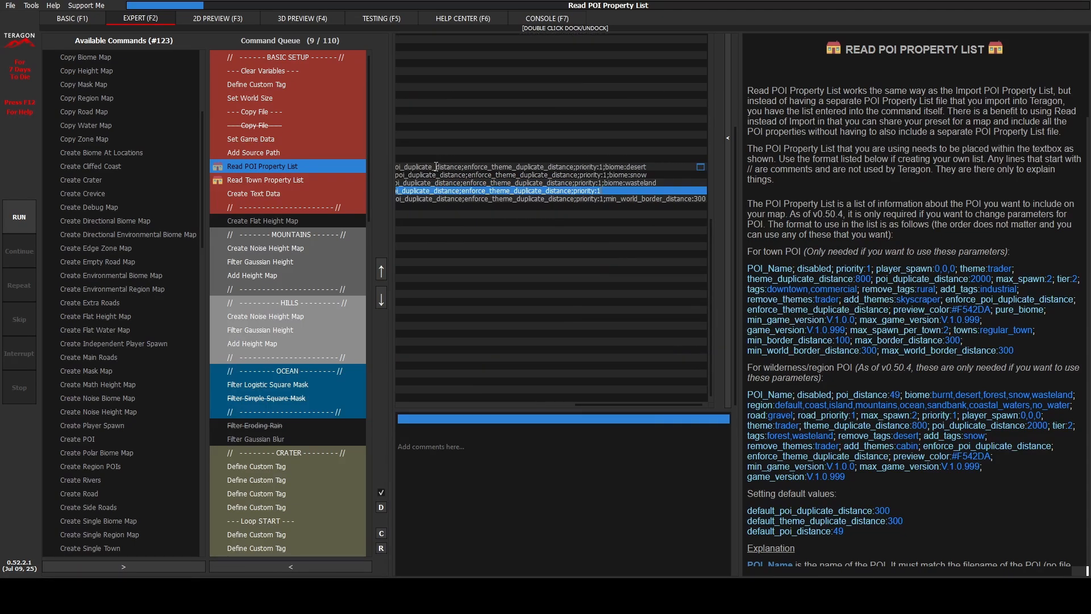
type(";biome:burnt")
key("Down")
key("Home")
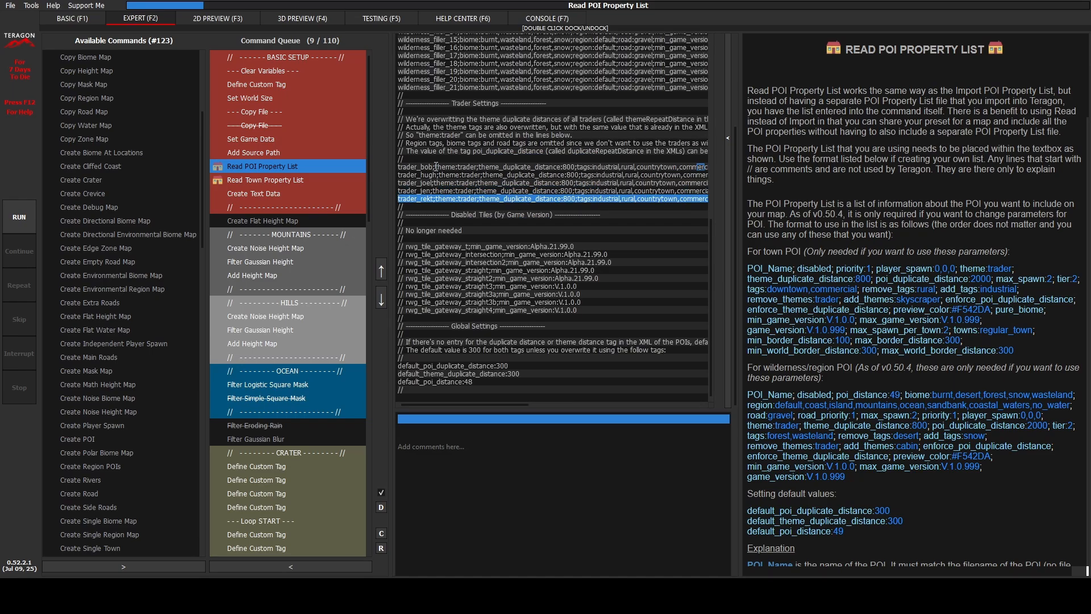
key("End")
type(";")
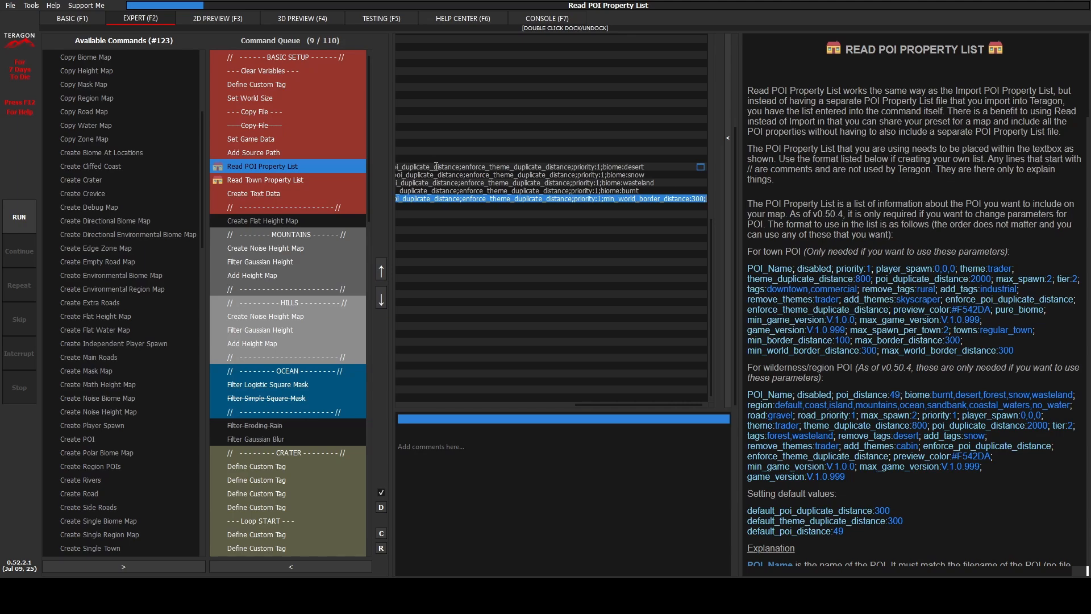
type("biome:forest")
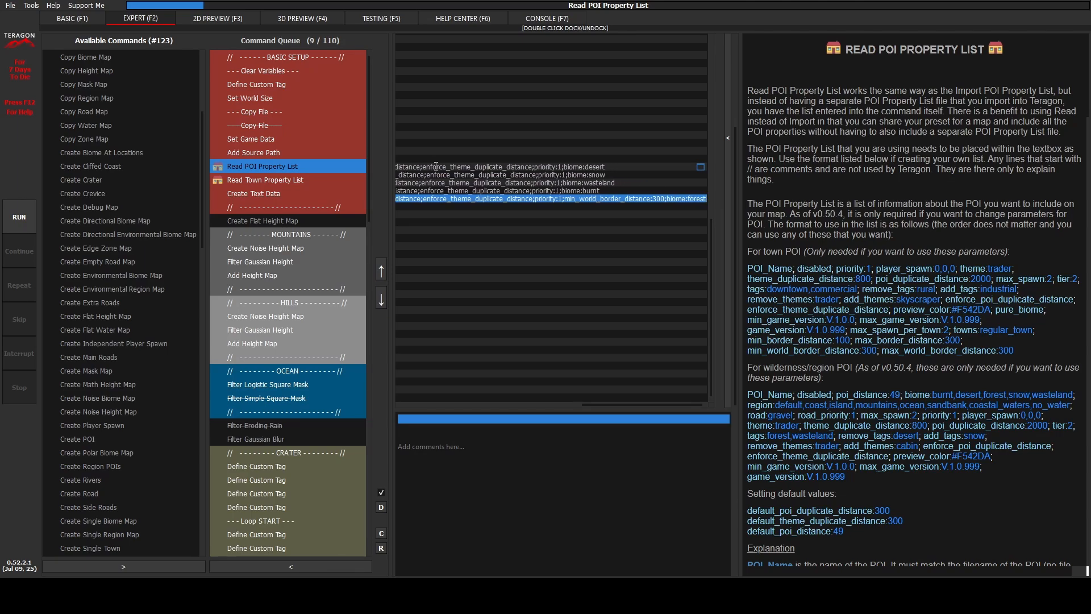
key("Home")
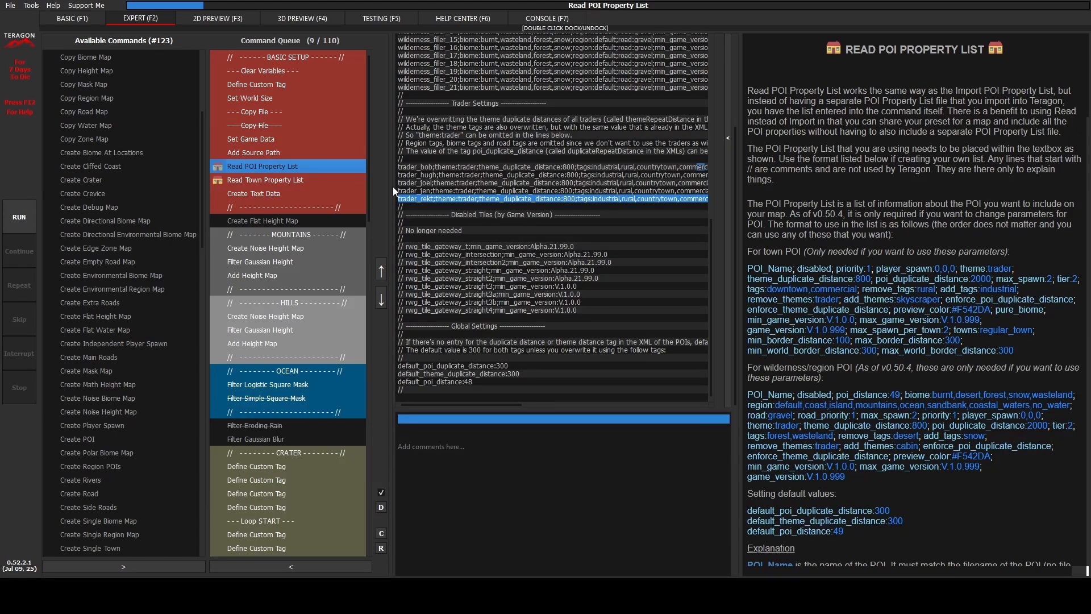
Step: In the Read Town Property List command, duplicate the regular_town, small_town and oldest_town lines four times to make five sets
left_click(272, 180)
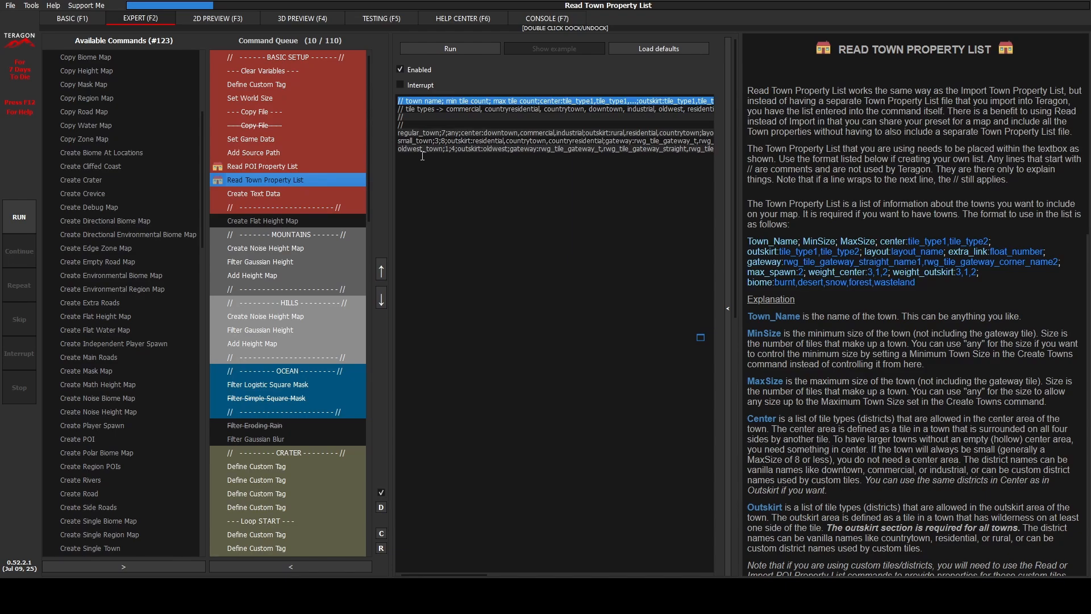
left_click_drag(422, 156, 428, 135)
key("ctrl+c")
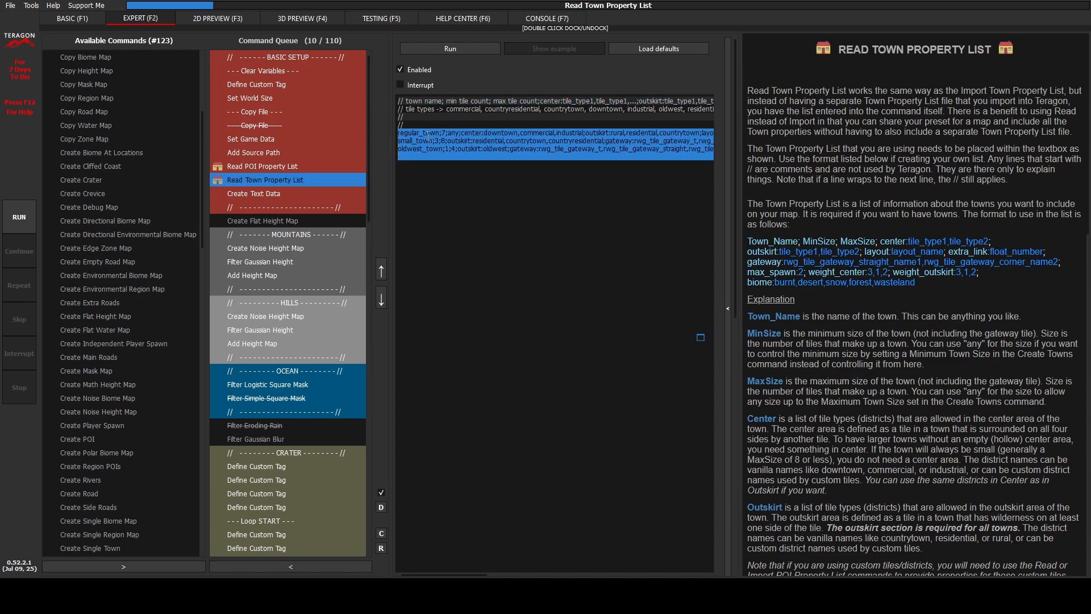
left_click(428, 136)
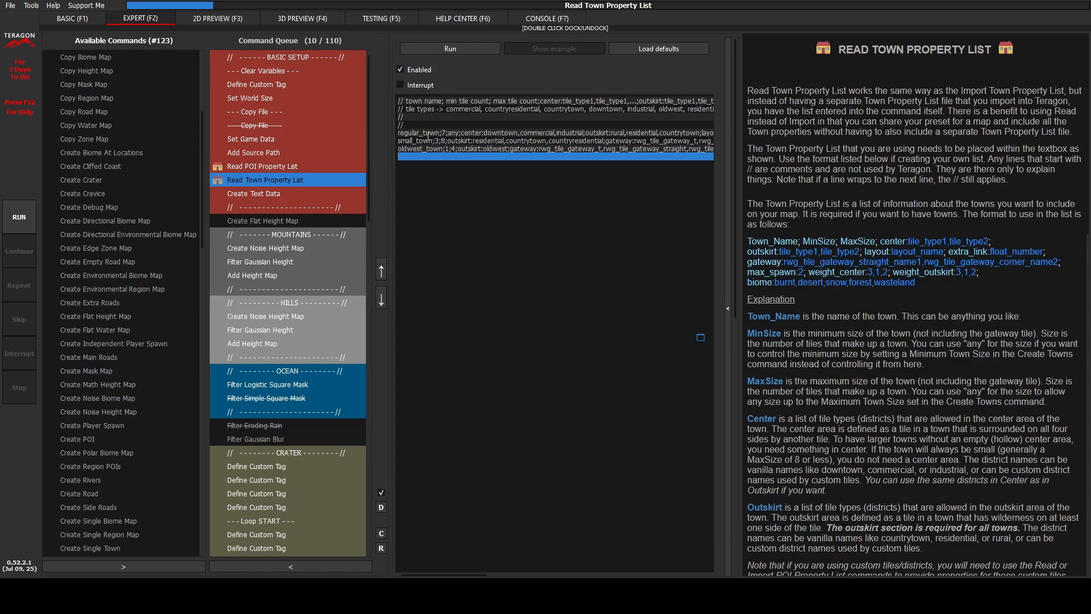
key("ctrl+v")
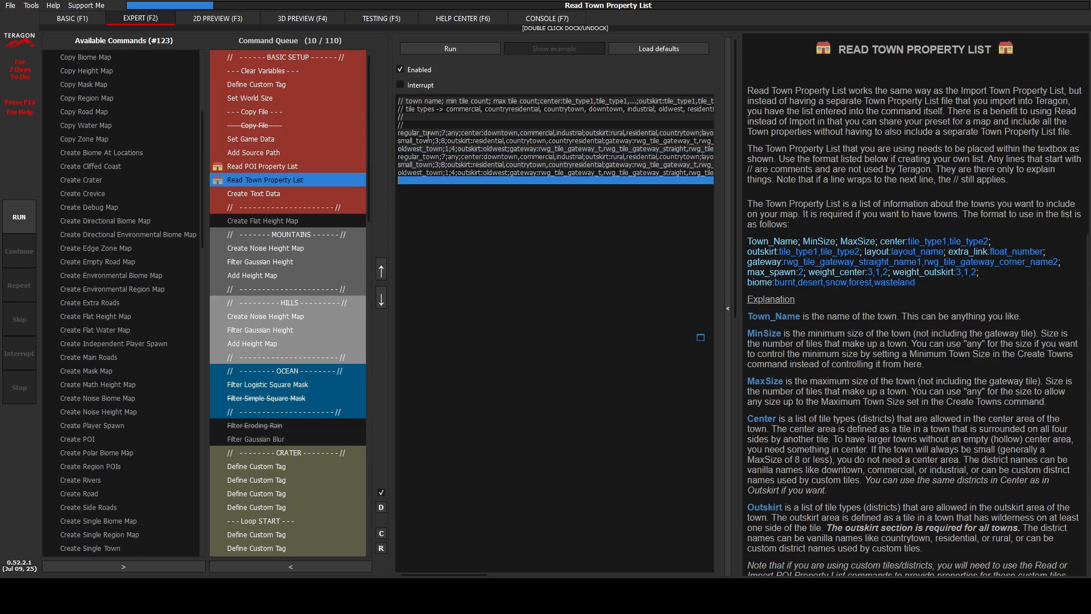
key("ctrl+v")
key("ctrl+v")
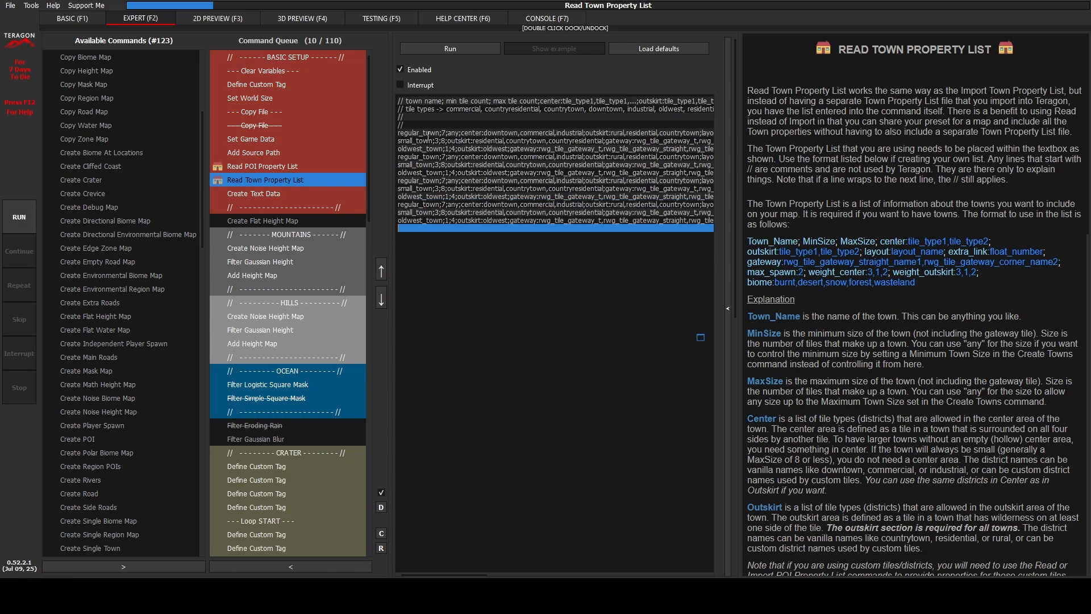
key("ctrl+v")
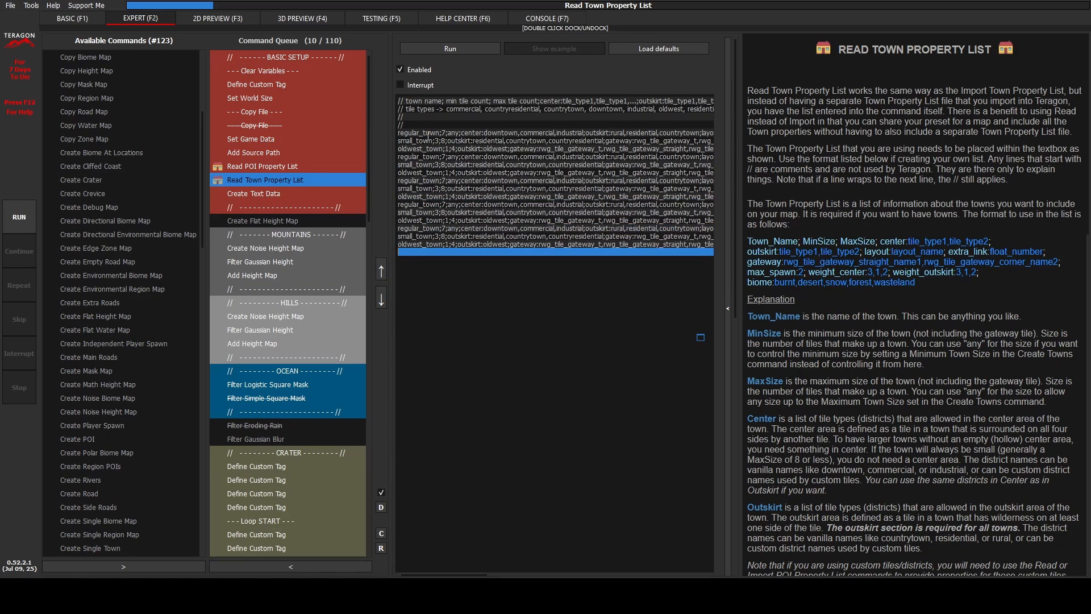
Step: Rename the first regular_town entry to forest_regular_town and append ;biome:forest to its line
triple_click(428, 135)
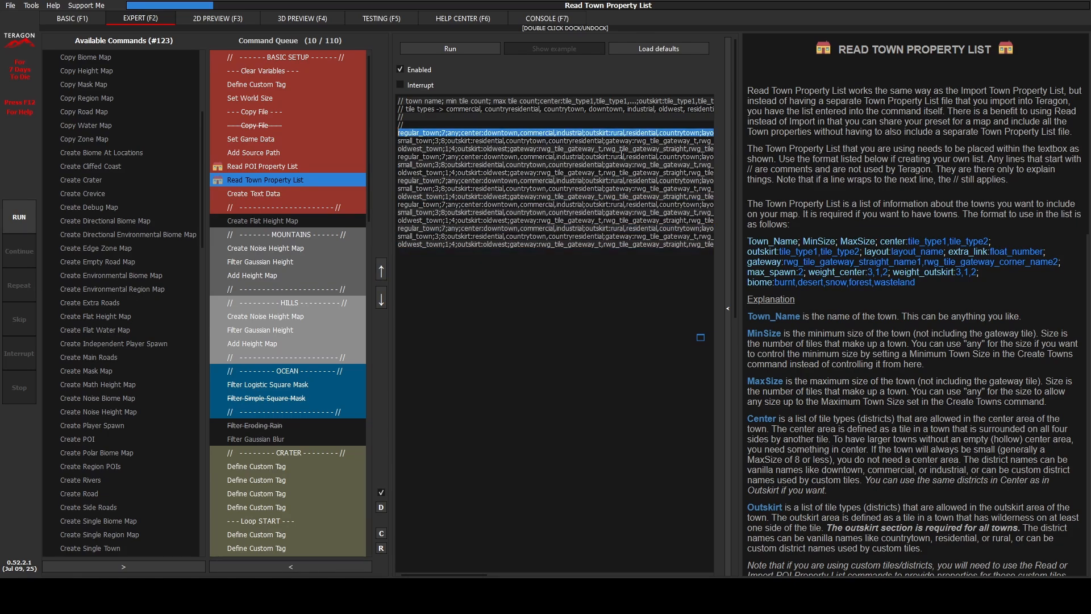
type("forest_")
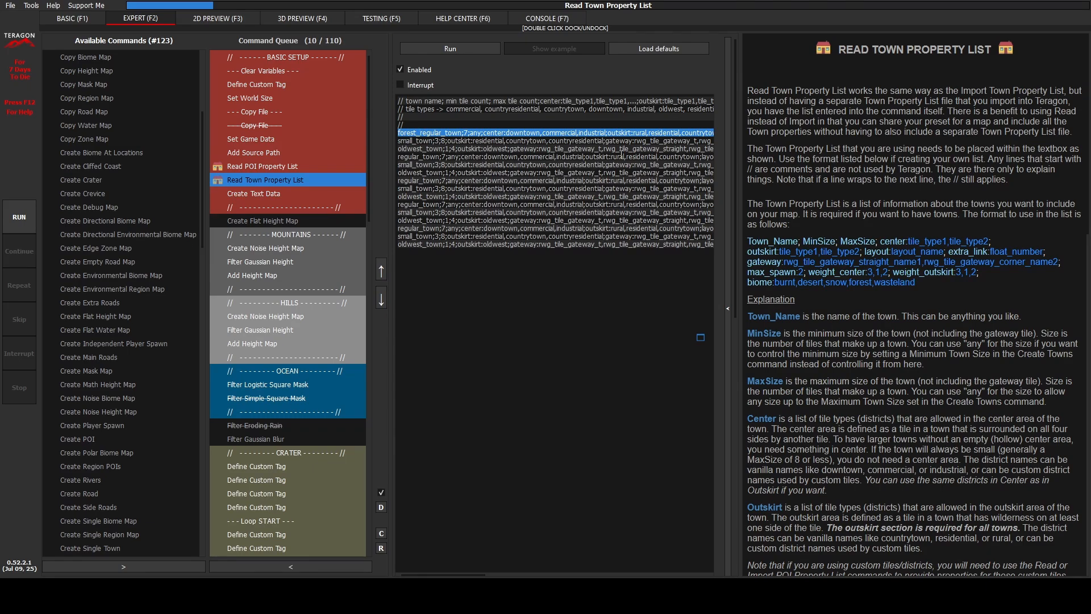
key("shift+Left")
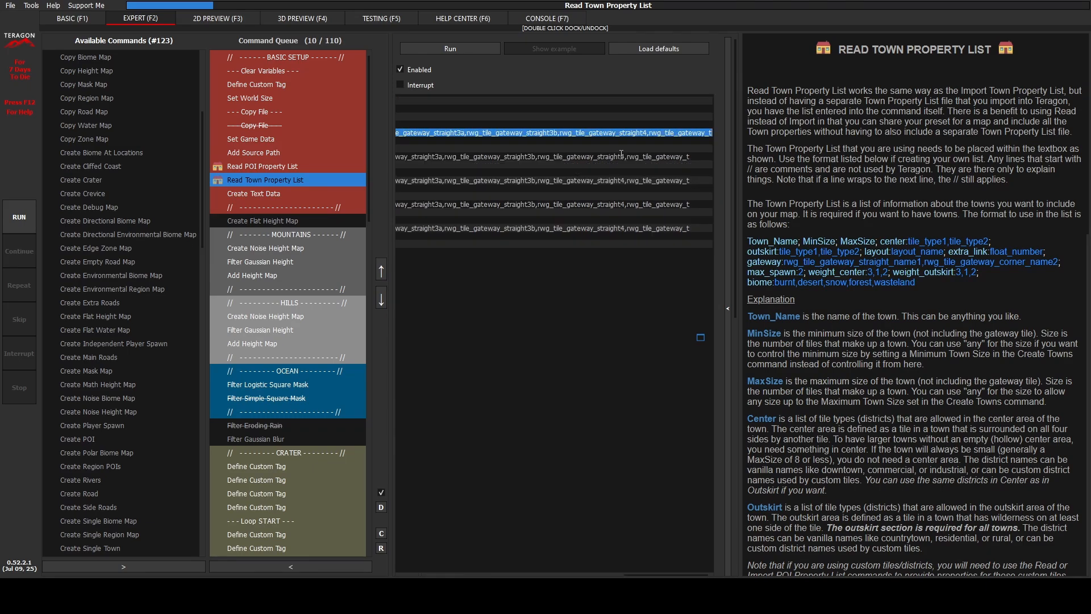
key("shift+Right")
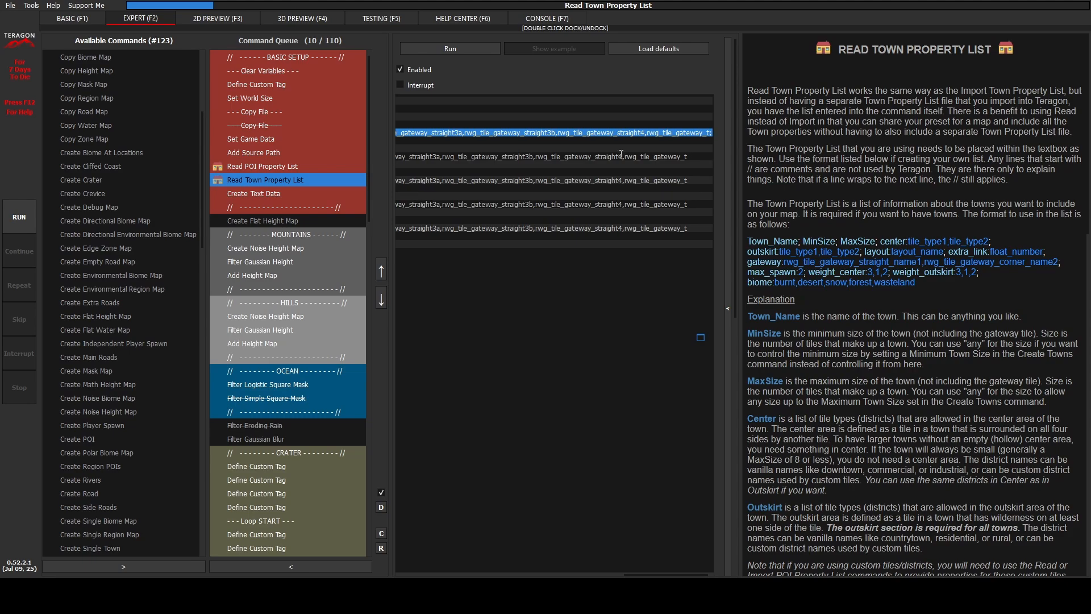
key("shift+Right")
key("shift+Right")
key("shift+Right")
key("shift+Right")
key("shift+Right")
key("shift+Right")
key("shift+Right")
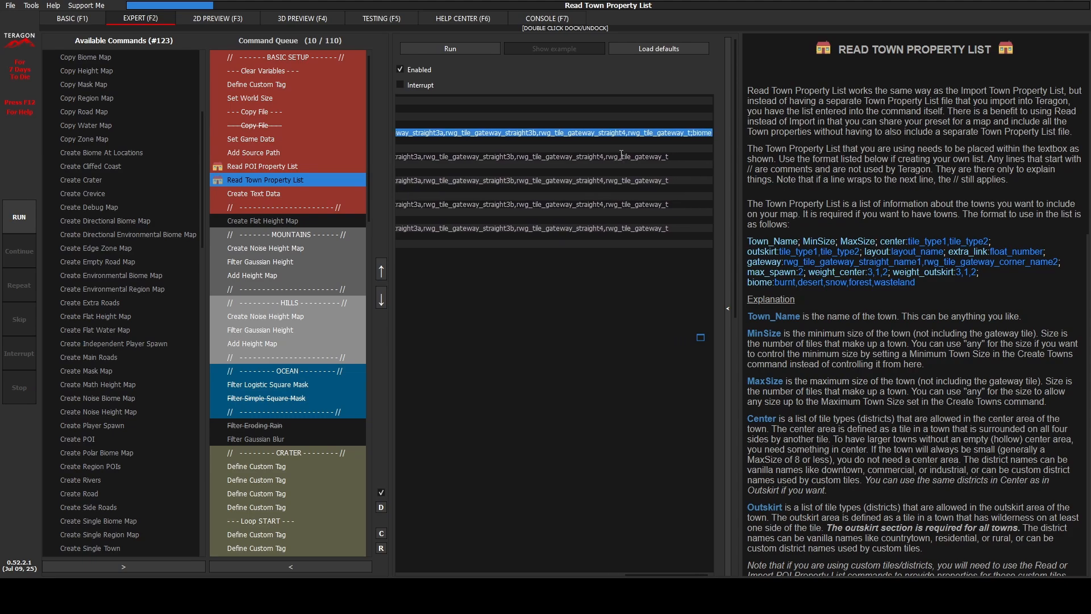
key("shift+Right")
key("shift+Right")
key("shift+Right")
key("shift+Right")
key("shift+Right")
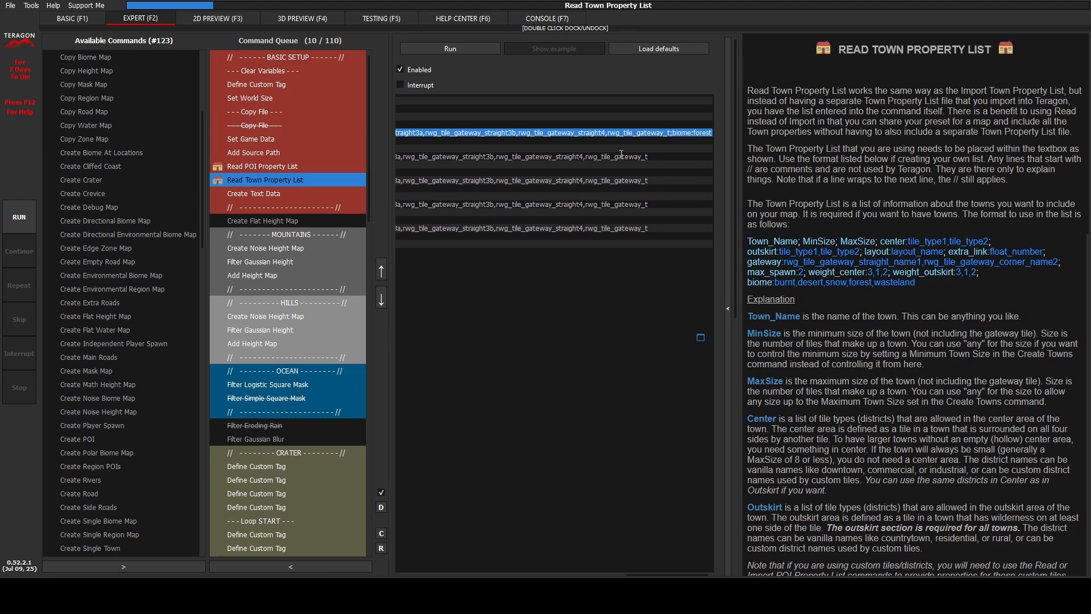
Step: Replace all town lines with the prepared forest, burnt, desert, snow and wasteland versions, each name-prefixed and tagged with its biome
key("Home")
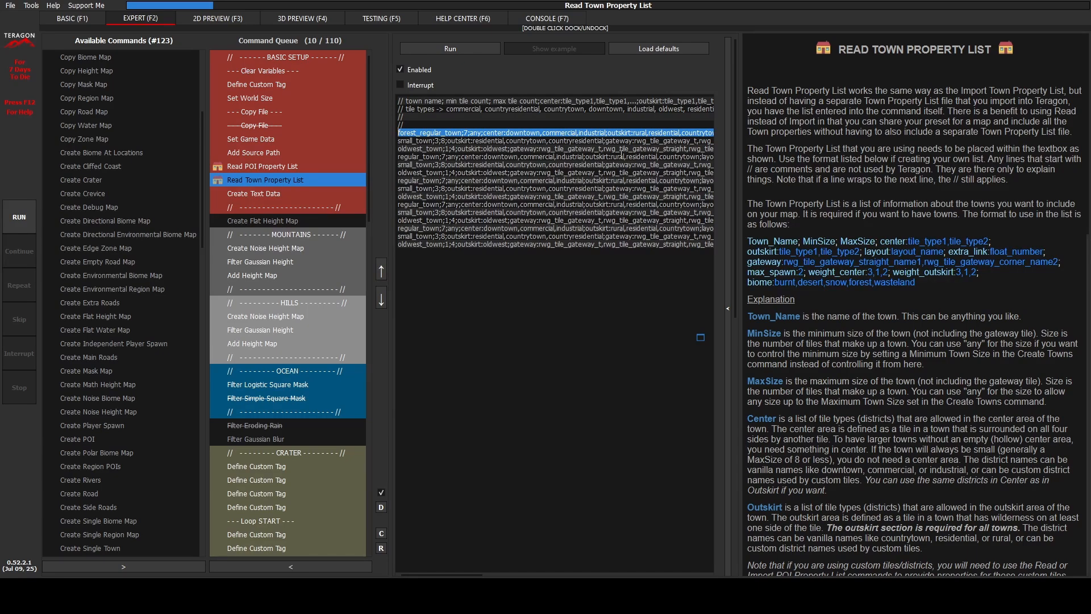
key("ctrl+shift+End")
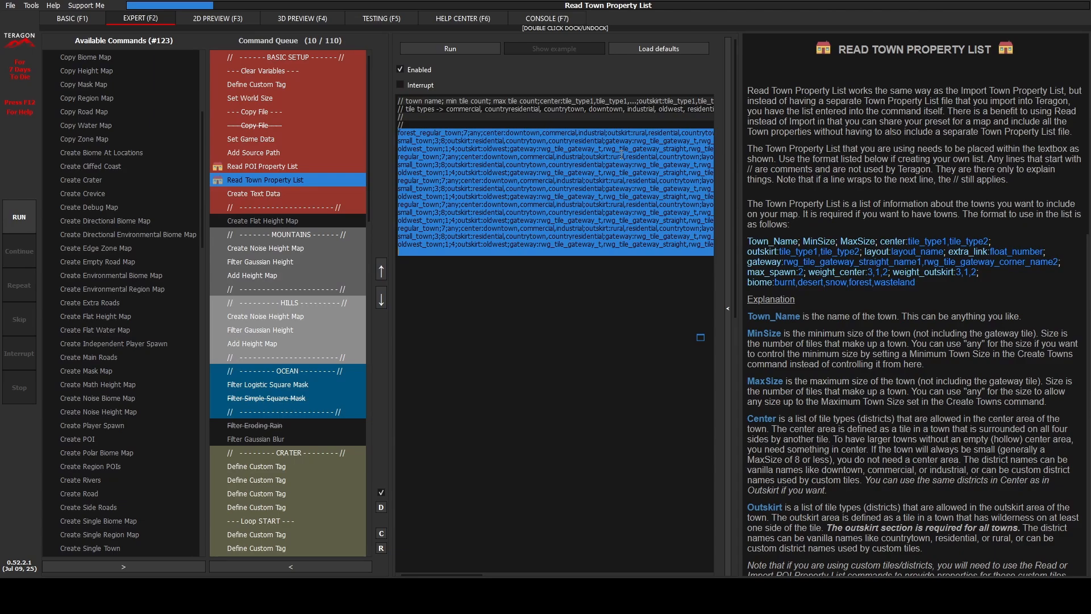
key("ctrl+v")
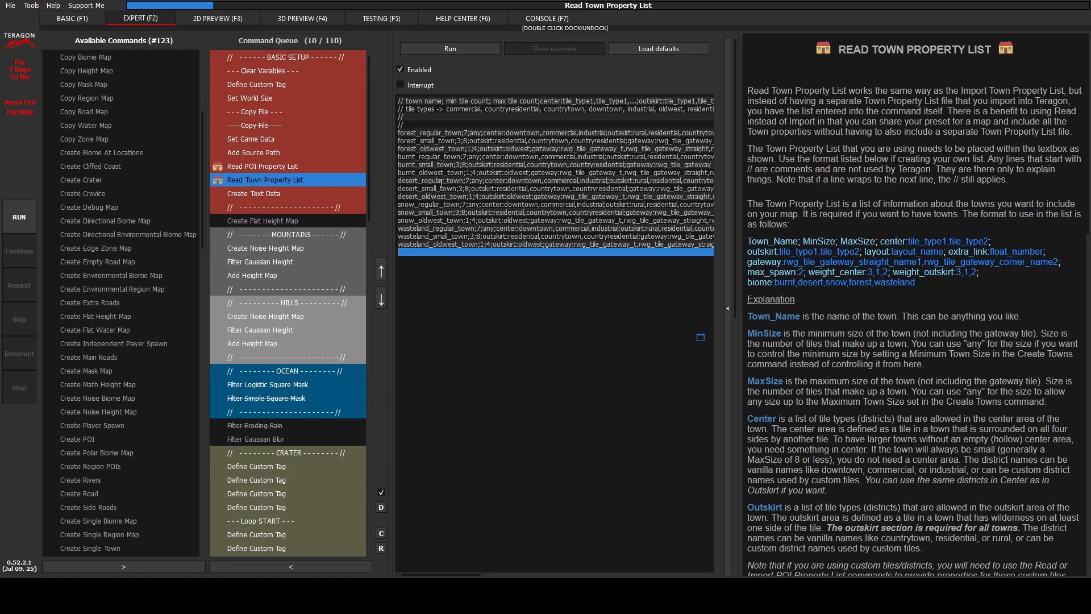
Step: Check the biome tag at the end of the town lines for each of the five biomes
key("Up")
key("Up")
key("Up")
key("End")
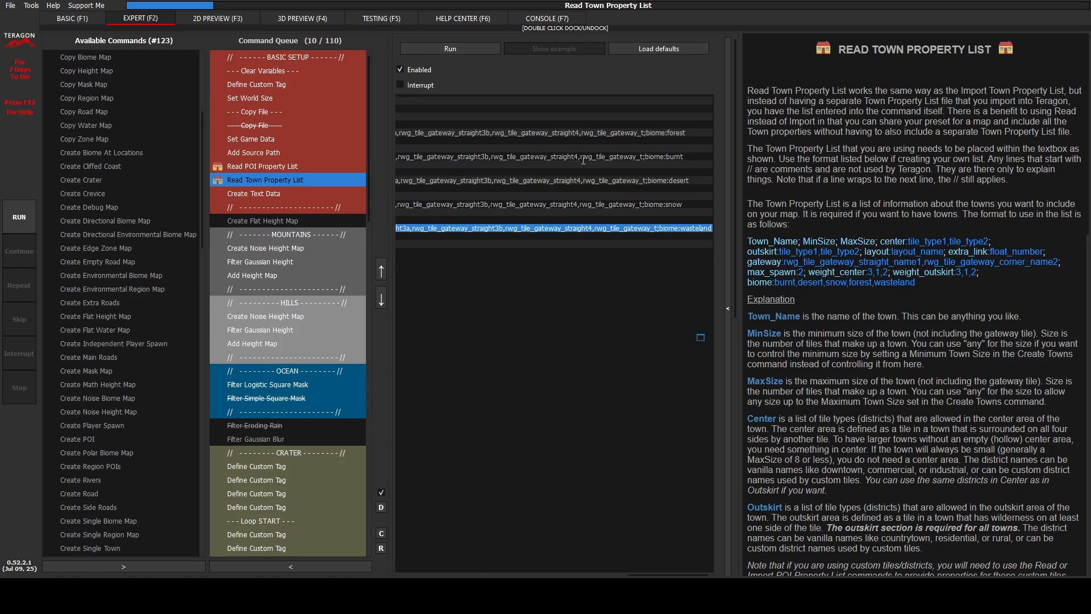
left_click(560, 141)
left_click(549, 151)
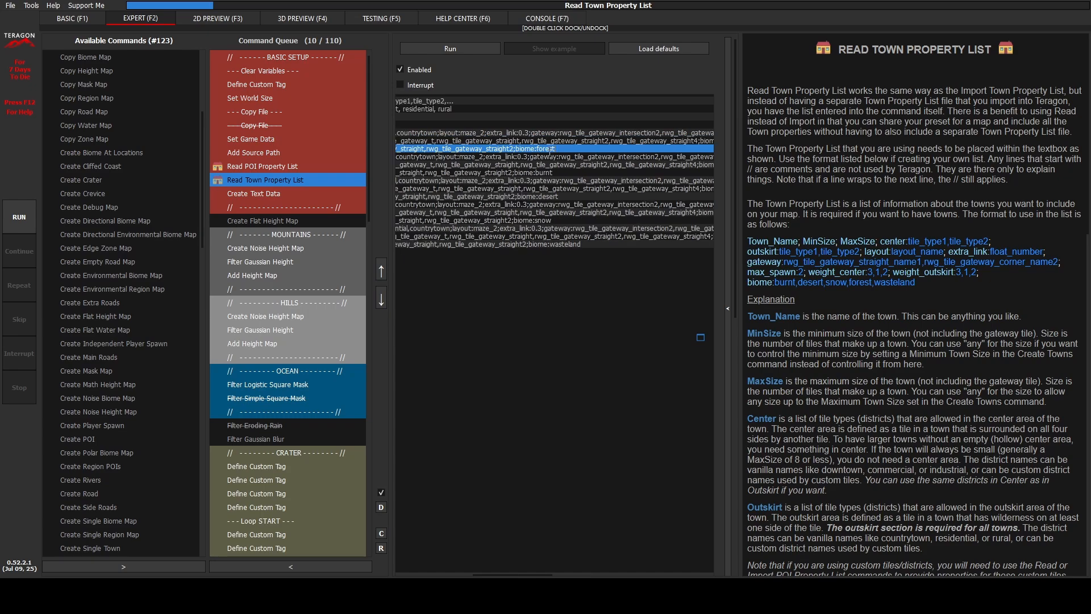
left_click(571, 174)
left_click(569, 198)
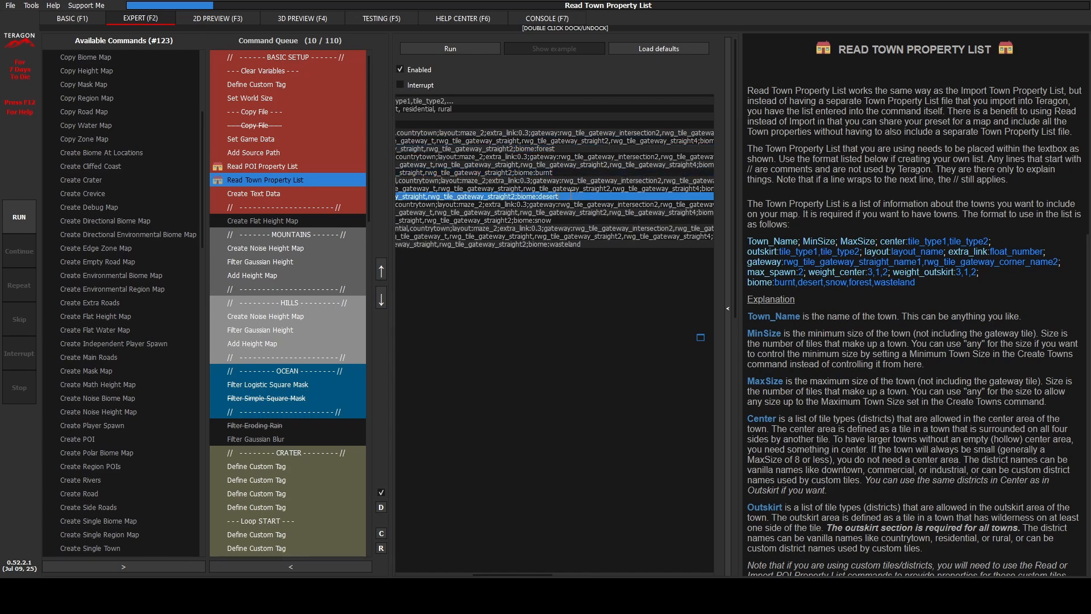
left_click(568, 220)
left_click(444, 253)
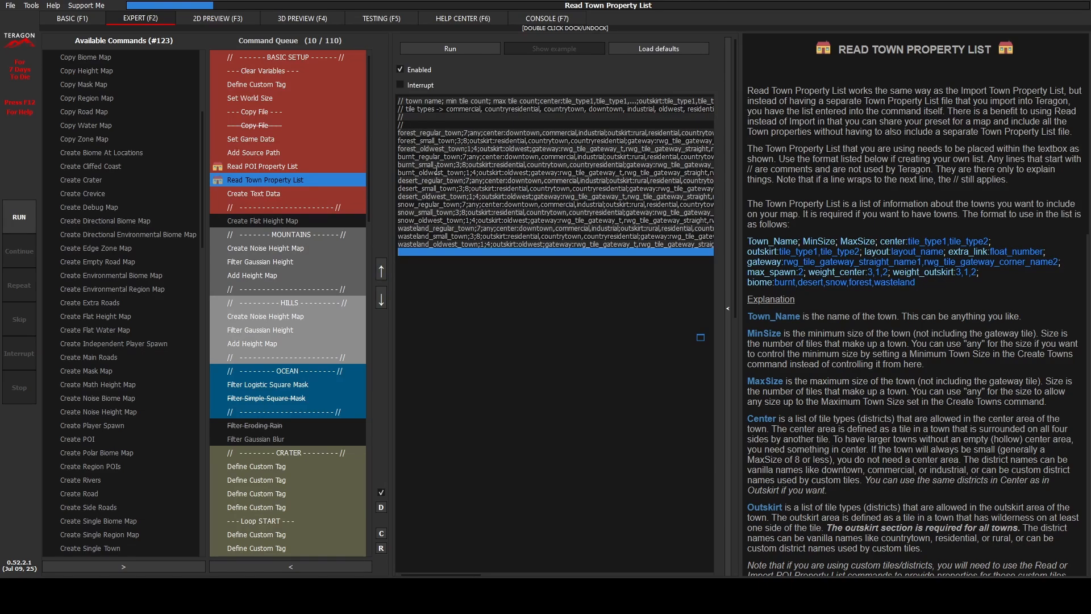
Step: Delete the forest_oldest_town line from the town property list
left_click(467, 157)
key("Up")
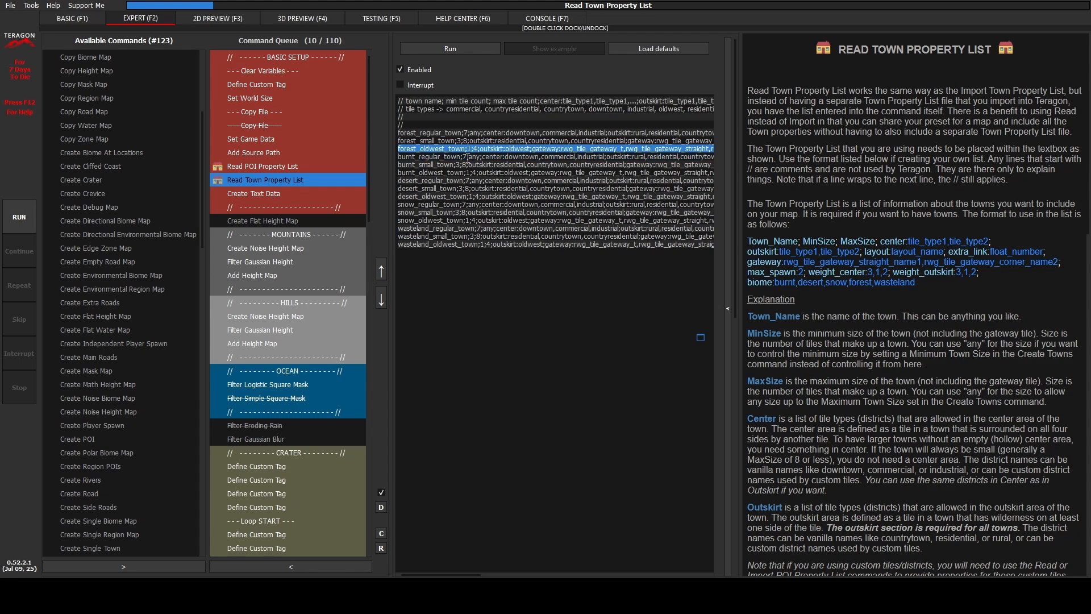
key("shift+Down")
key("Delete")
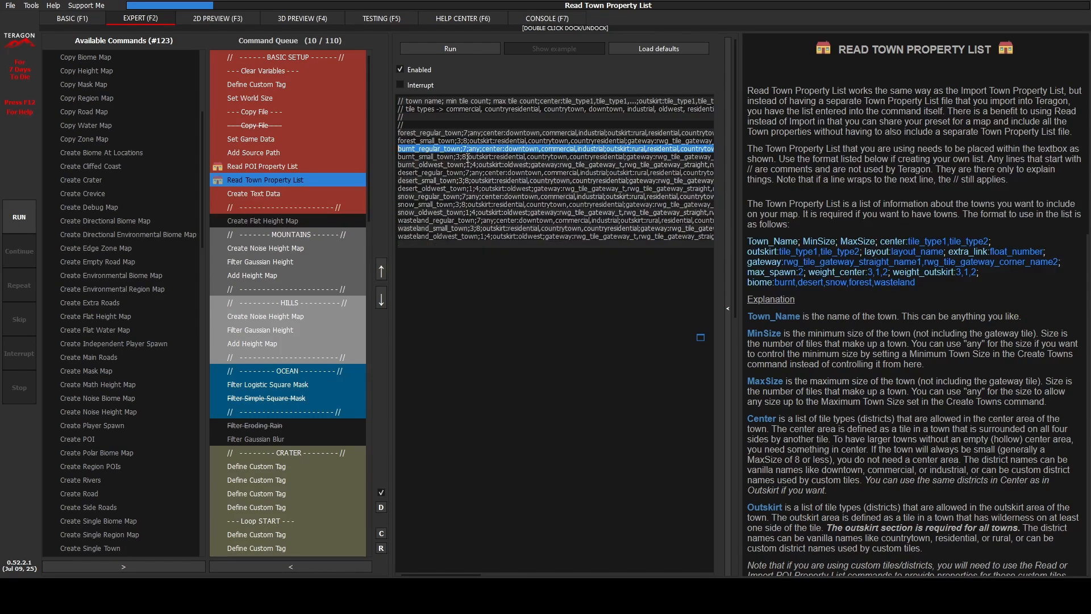
Step: Delete the burnt_oldest_town, snow_oldest_town and wasteland_oldest_town lines from the town property list
key("Down")
key("Down")
key("shift+Down")
key("Delete")
key("Down")
key("Down")
key("Down")
key("Down")
key("Down")
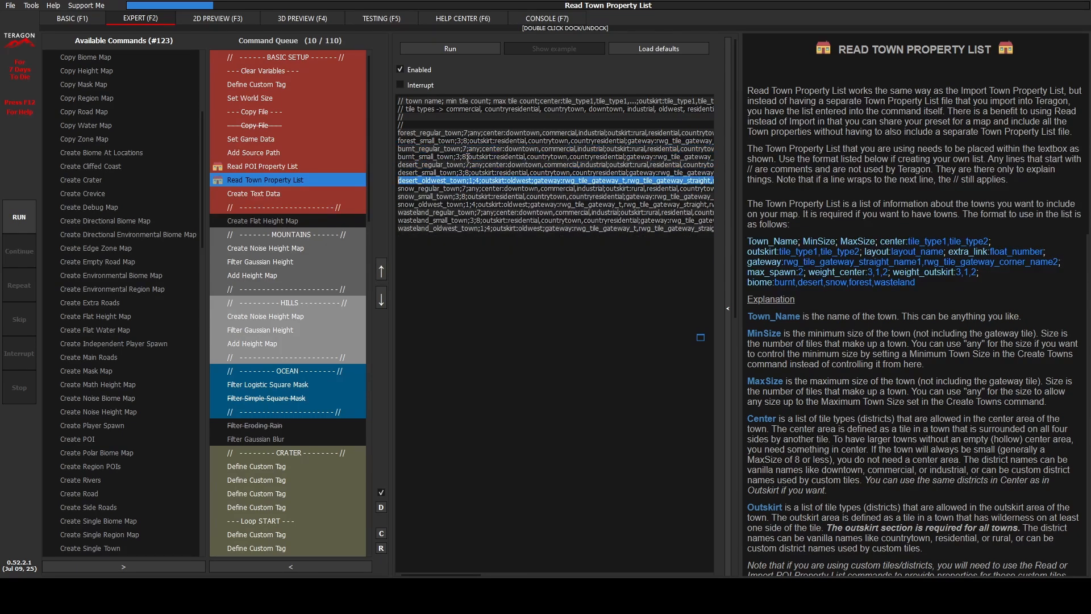
key("shift+Down")
key("Delete")
key("Down")
key("Down")
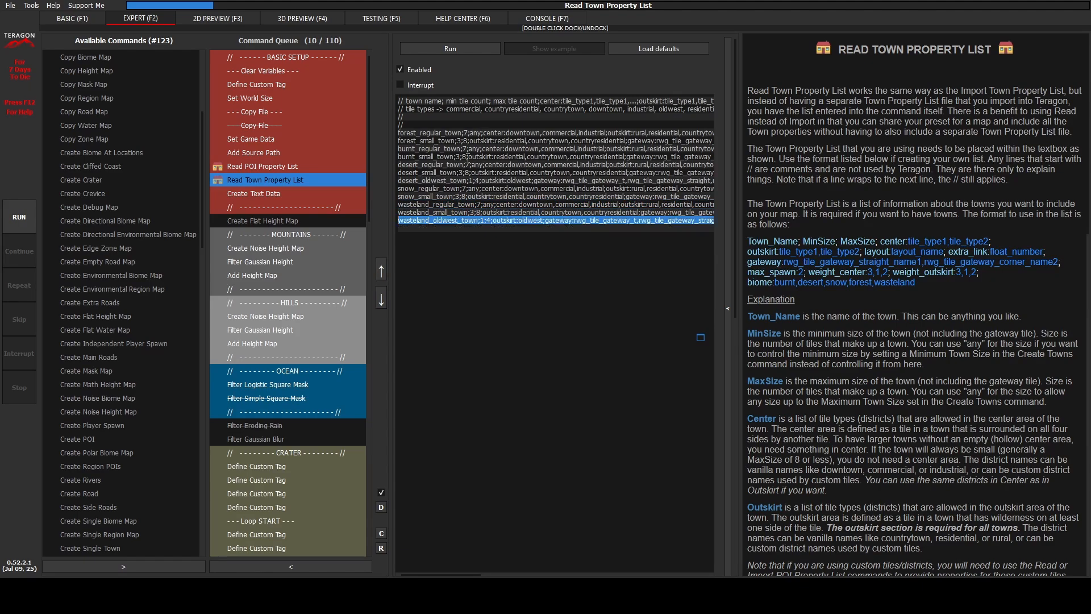
key("shift+Down")
key("Delete")
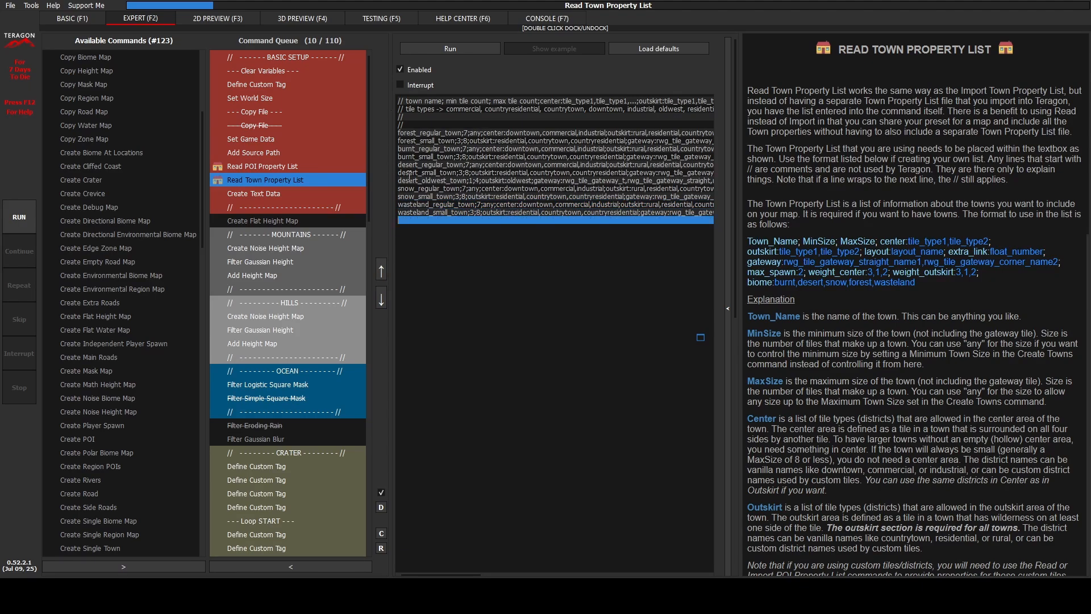
Step: Delete the wasteland_small_town line from the town property list
left_click_drag(408, 180, 464, 181)
left_click(453, 224)
triple_click(418, 213)
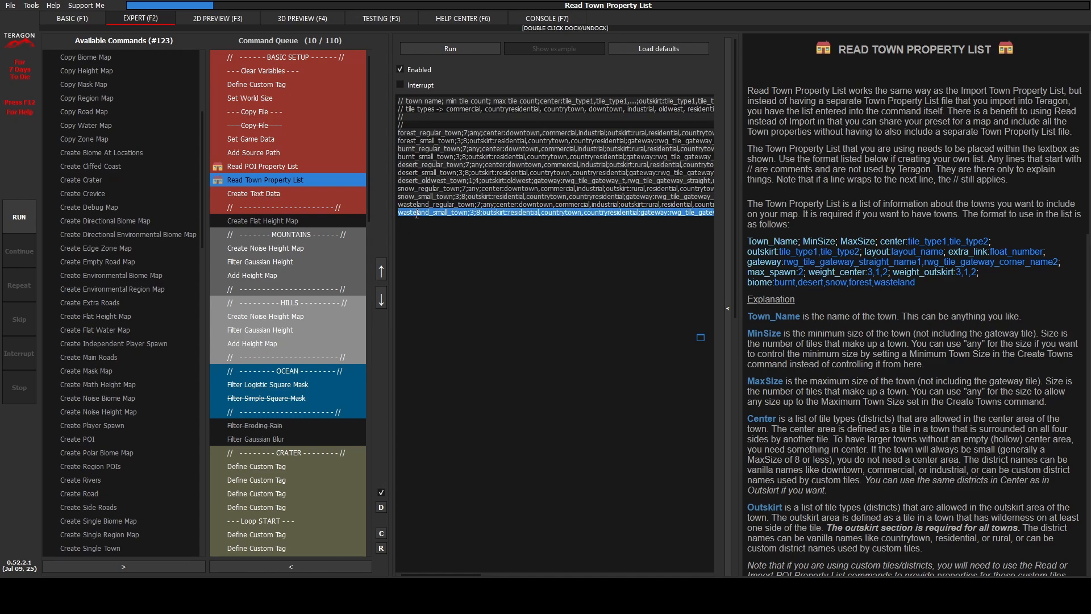
key("shift+Down")
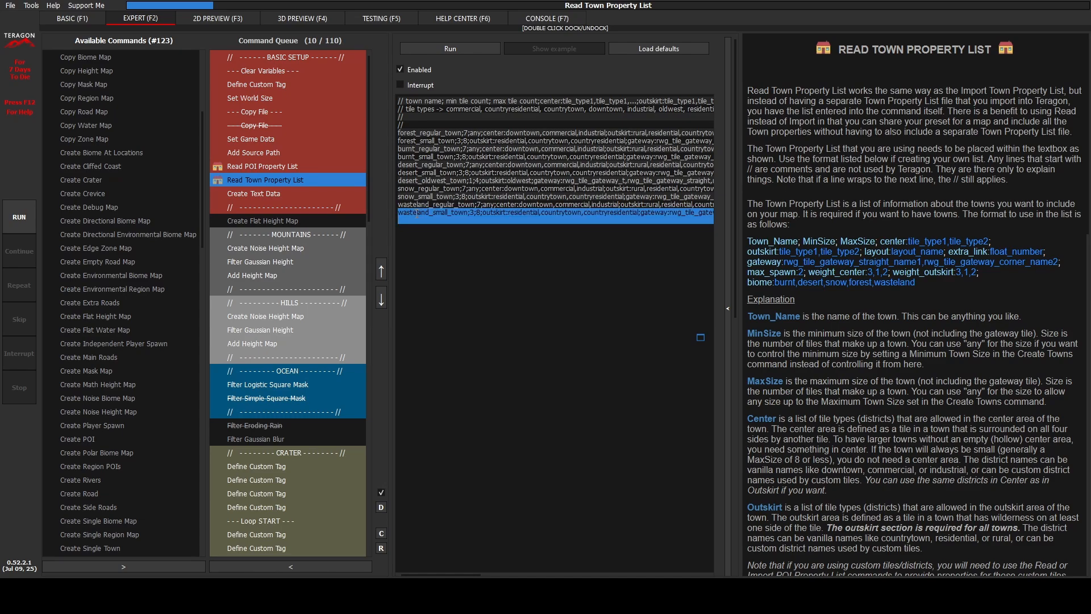
key("Delete")
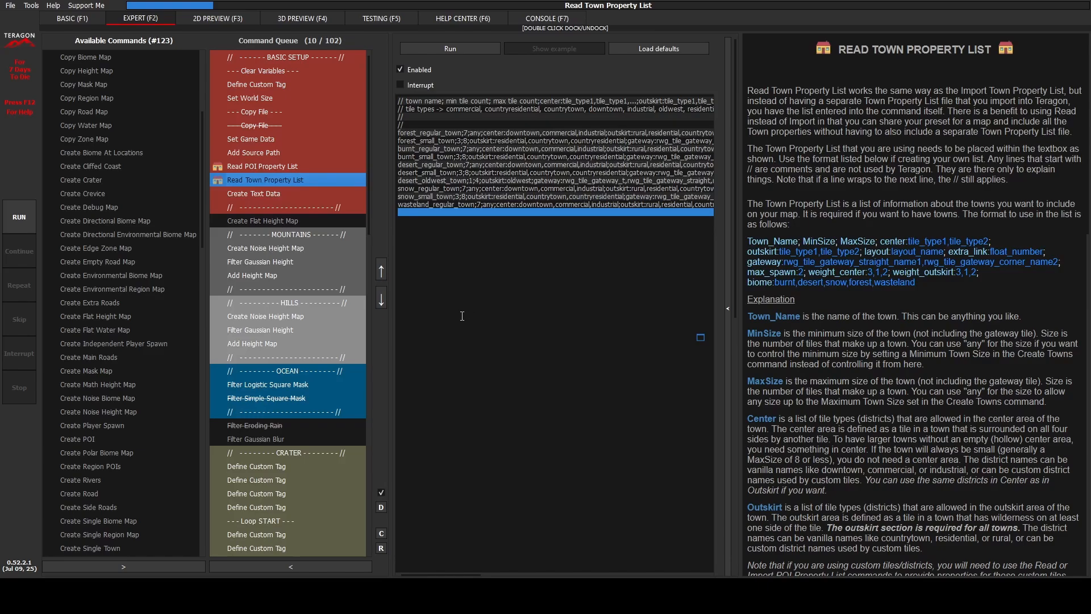
Step: Disable the Create Directional Environmental Biome Map command in the queue and add a Create Directional Biome Map command directly after it
scroll(337, 407, "down", 11)
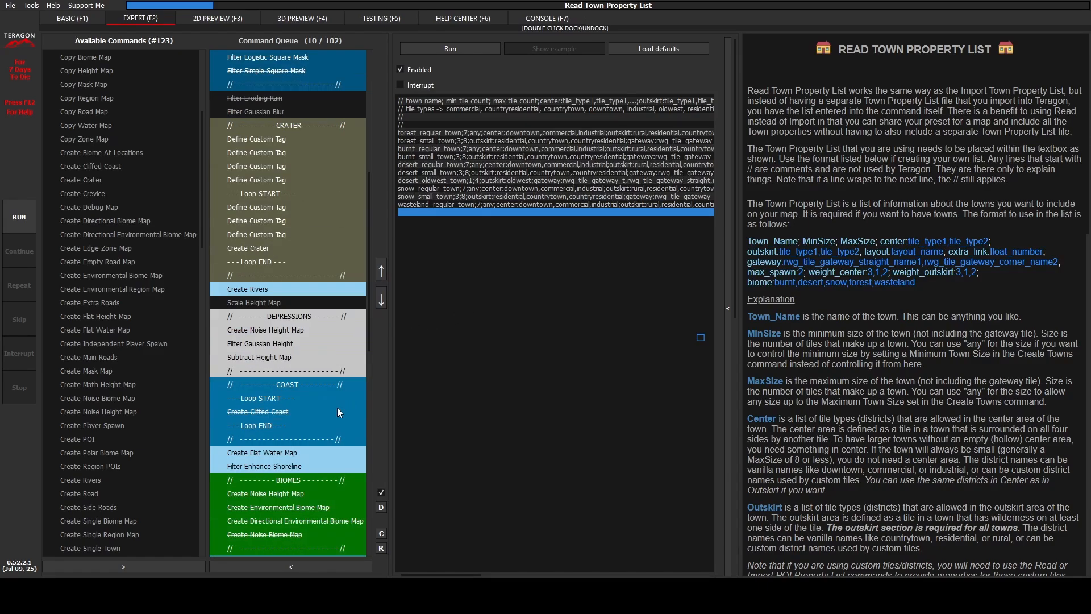
left_click(336, 398)
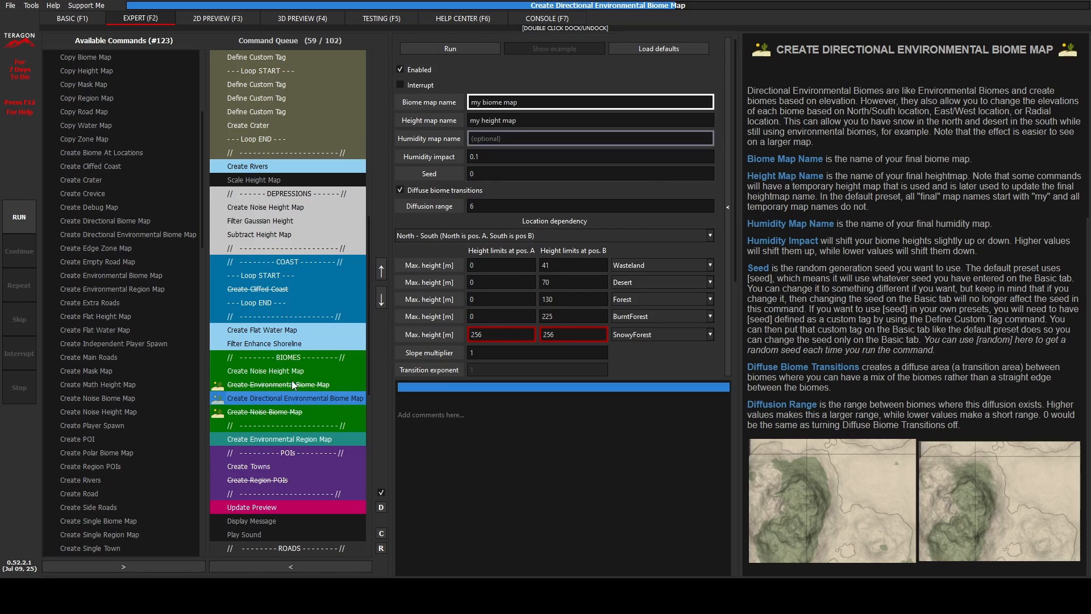
left_click(401, 69)
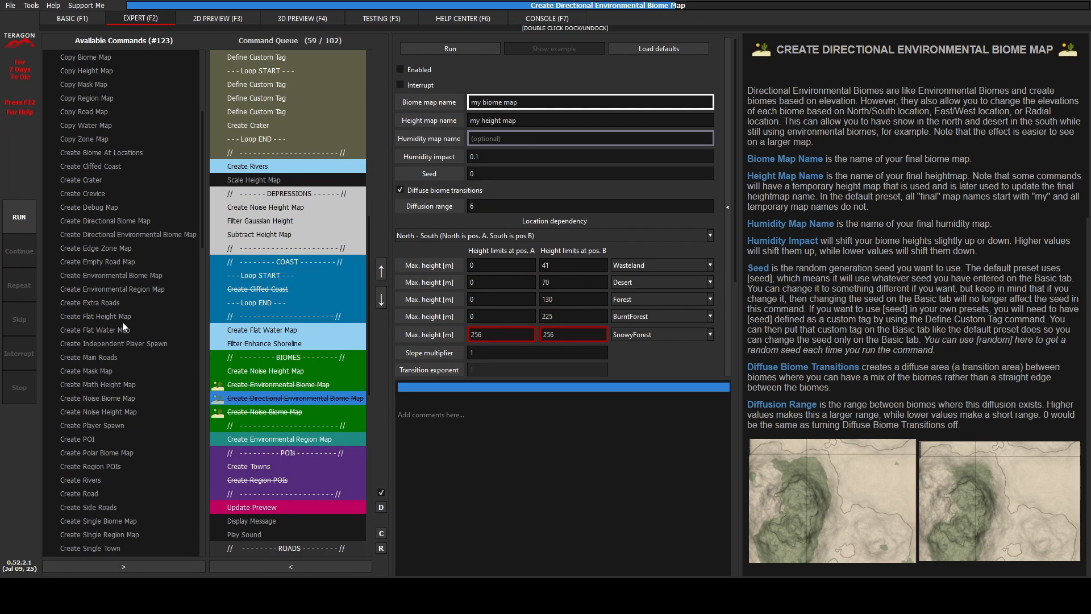
left_click(90, 221)
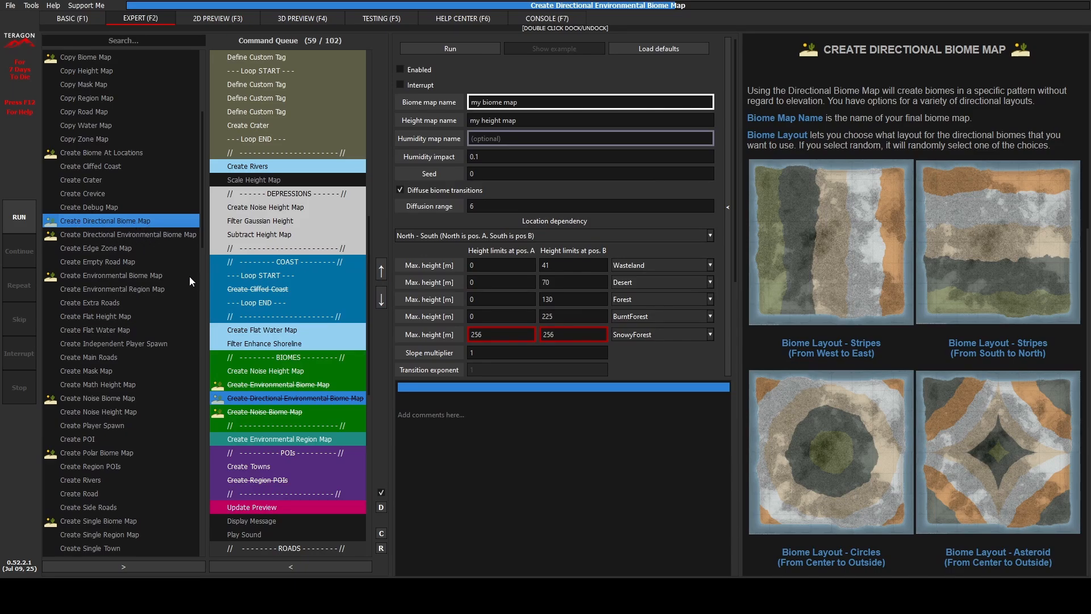
left_click(111, 567)
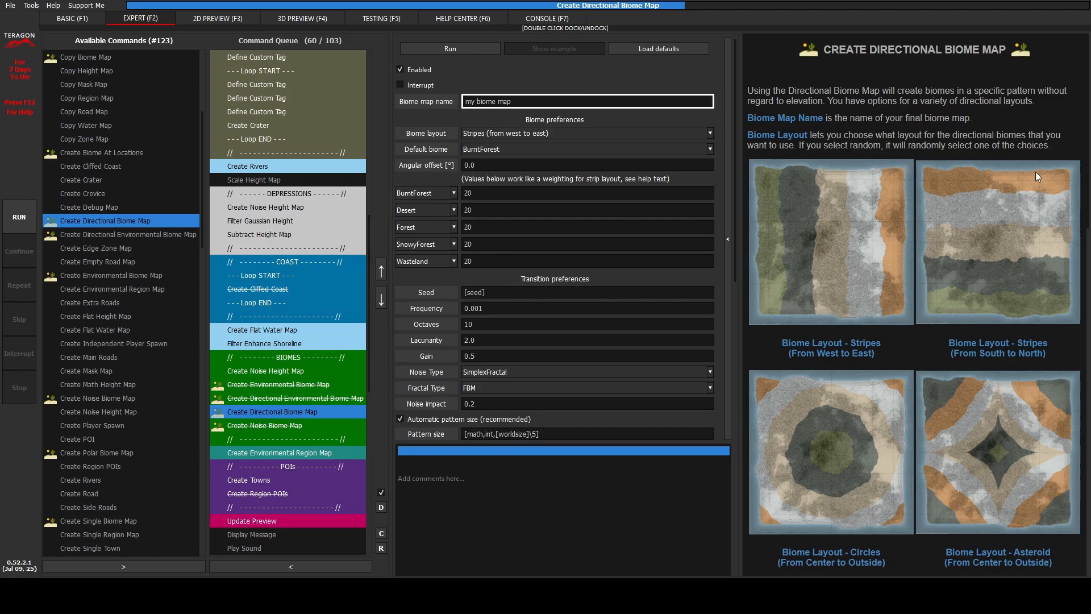
Step: Examine the example biome layouts in the Create Directional Biome Map help, from stripes and circles to the pie charts
scroll(922, 301, "down", 3)
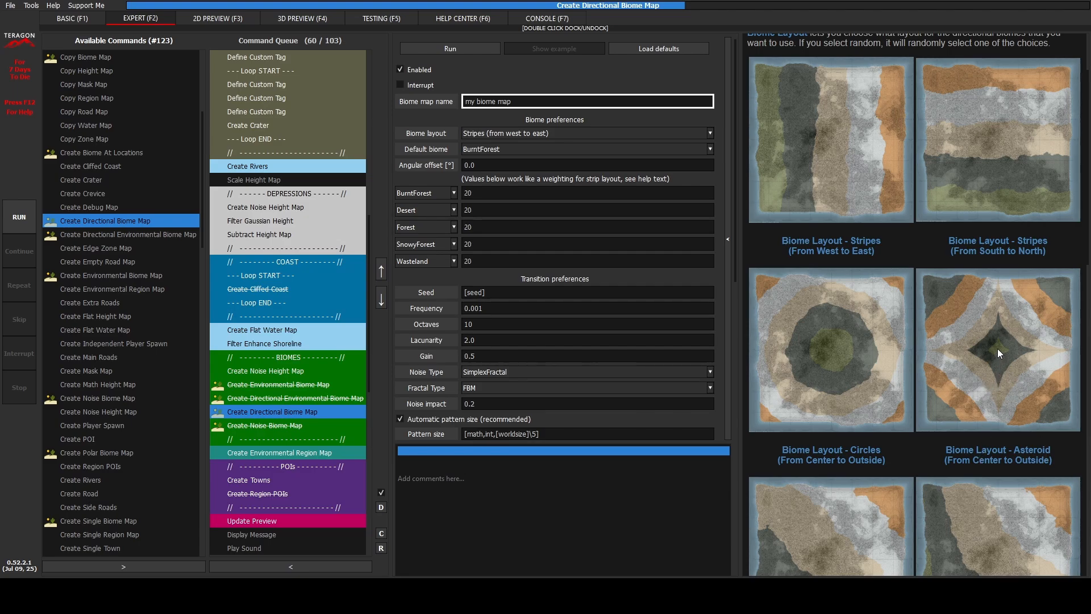
scroll(943, 422, "down", 6)
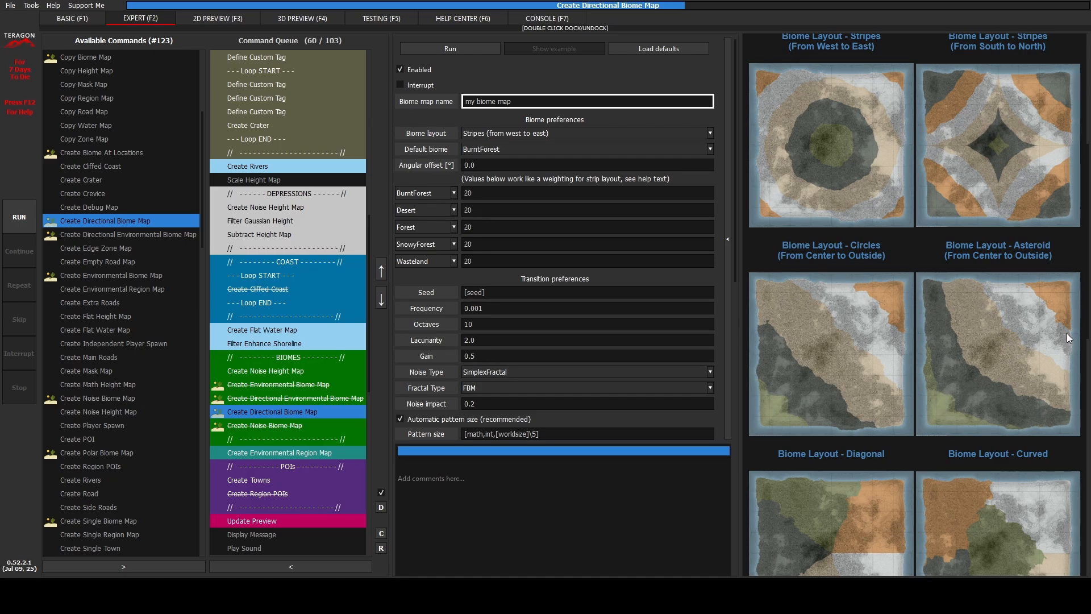
scroll(967, 415, "down", 6)
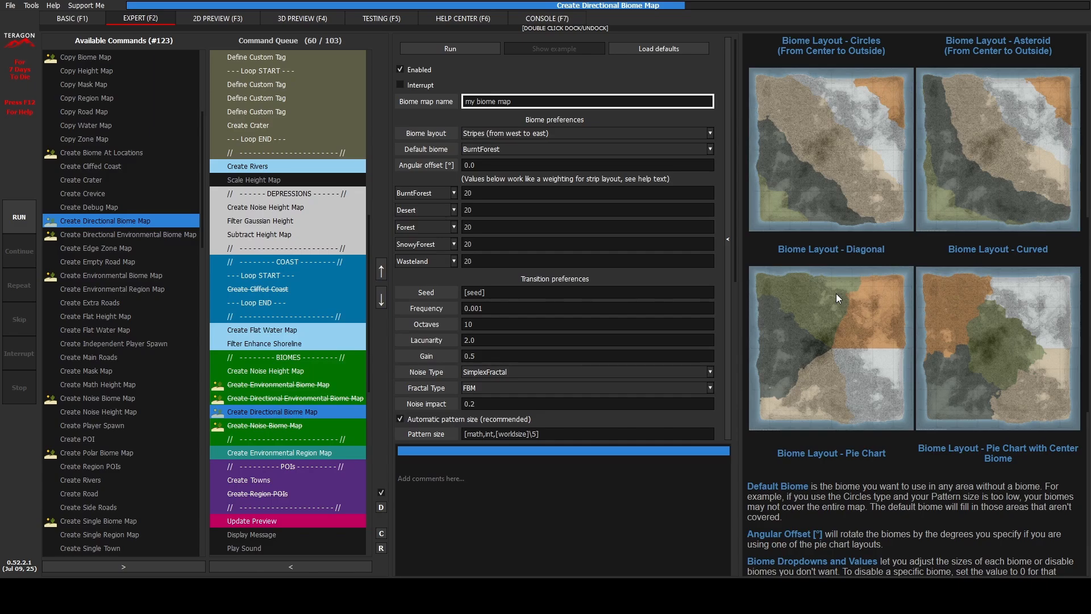
scroll(837, 293, "up", 6)
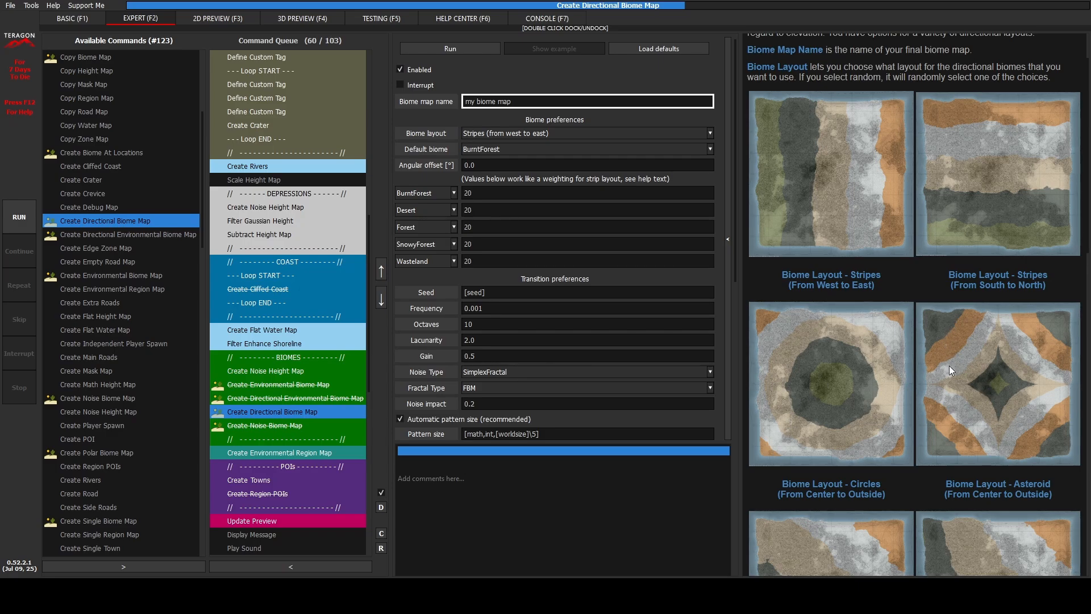
scroll(952, 371, "down", 2)
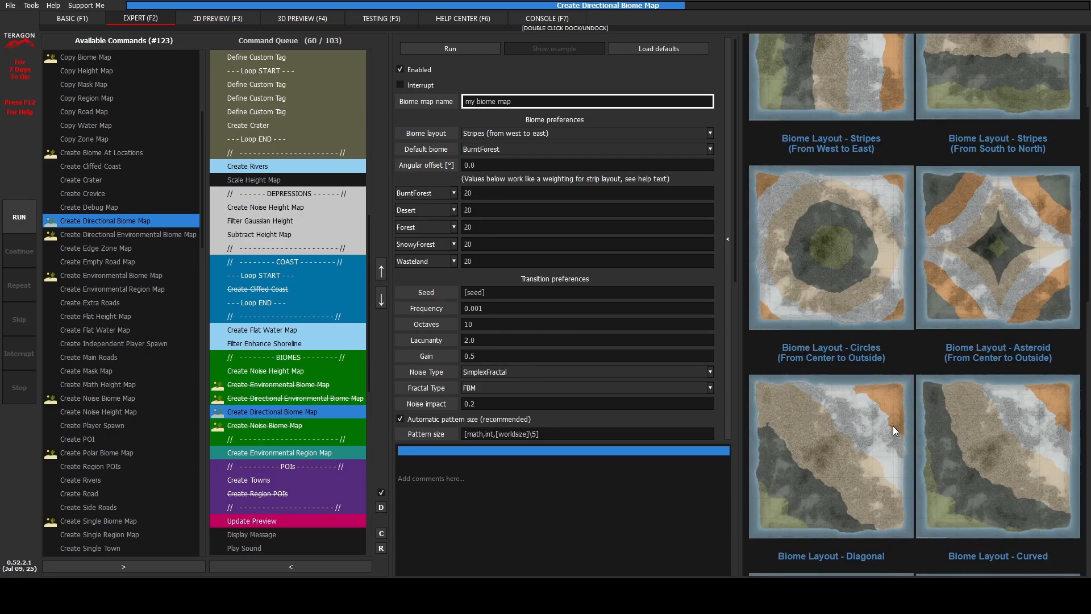
scroll(892, 426, "down", 4)
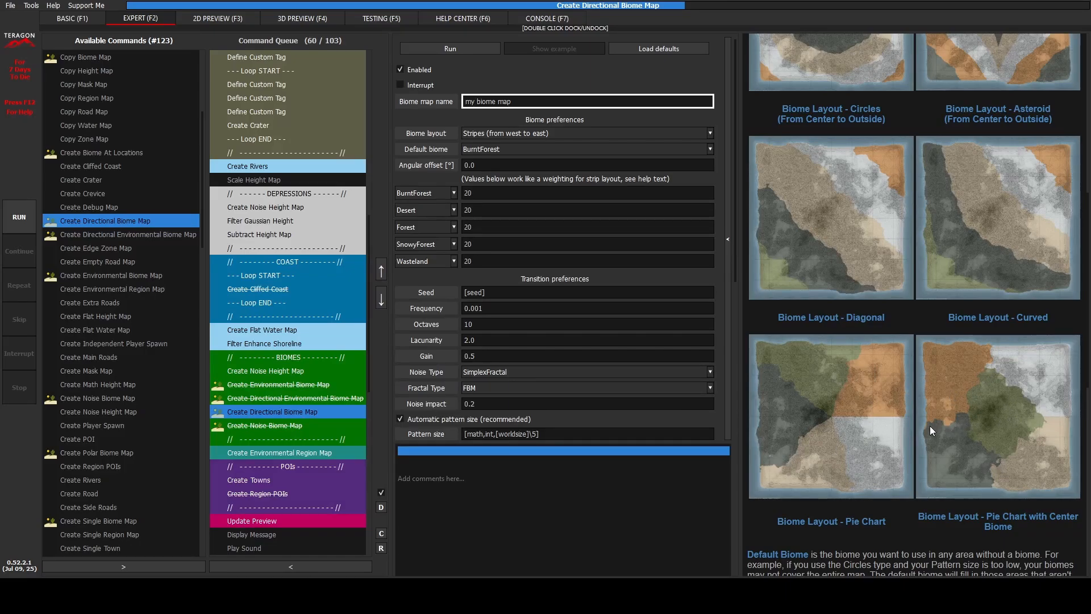
scroll(898, 273, "up", 7)
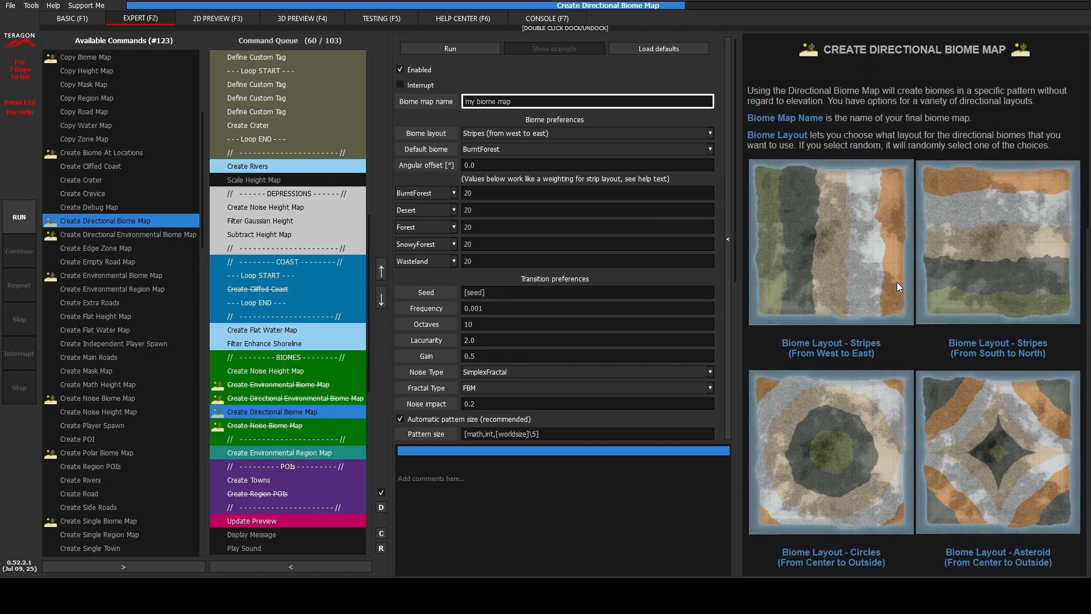
Step: Reorder the directional map's biomes to Forest, BurntForest, Desert, SnowyForest, Wasteland and compare that order with the layout examples
left_click(416, 193)
left_click(417, 227)
scroll(786, 349, "down", 3)
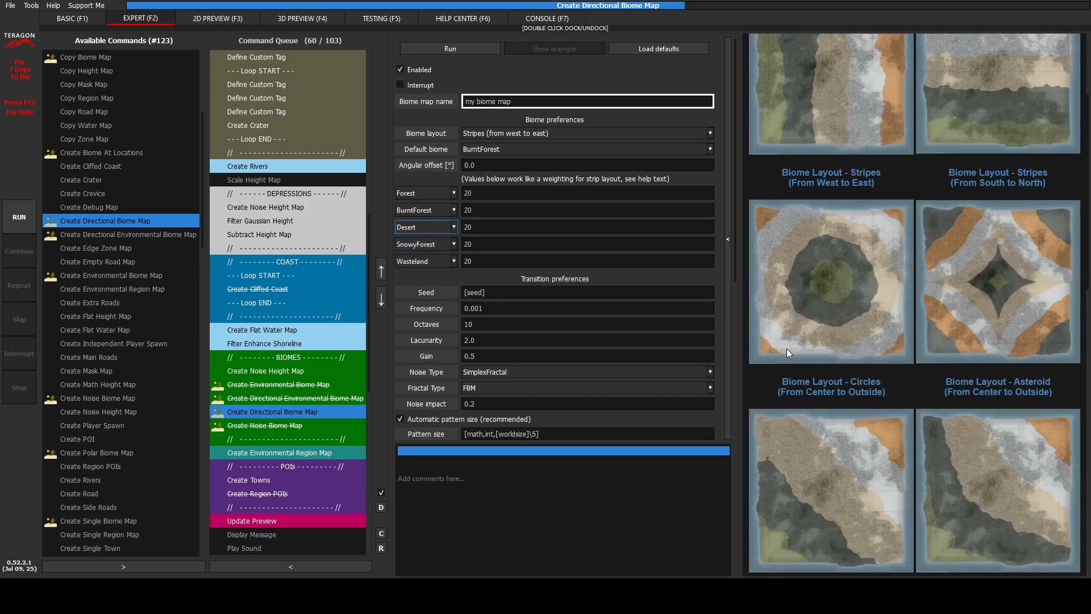
scroll(787, 349, "down", 4)
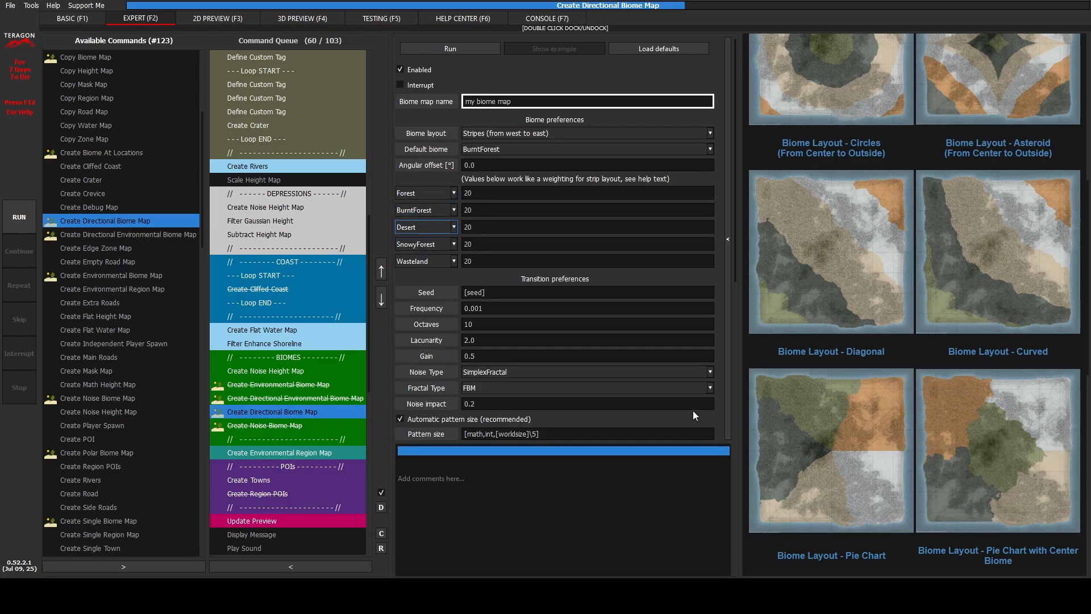
scroll(853, 371, "up", 3)
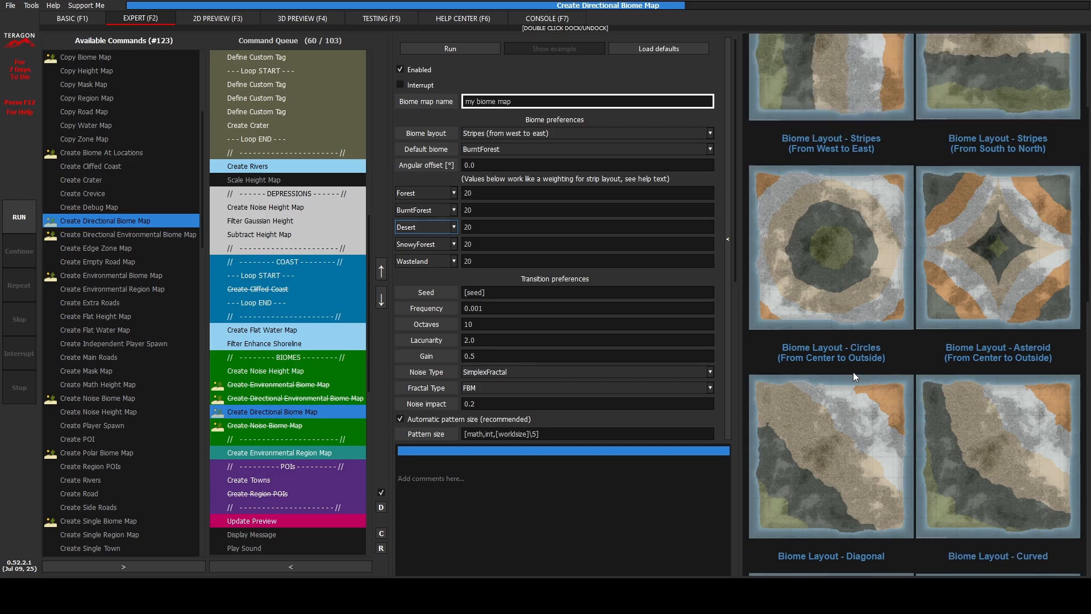
scroll(853, 372, "up", 3)
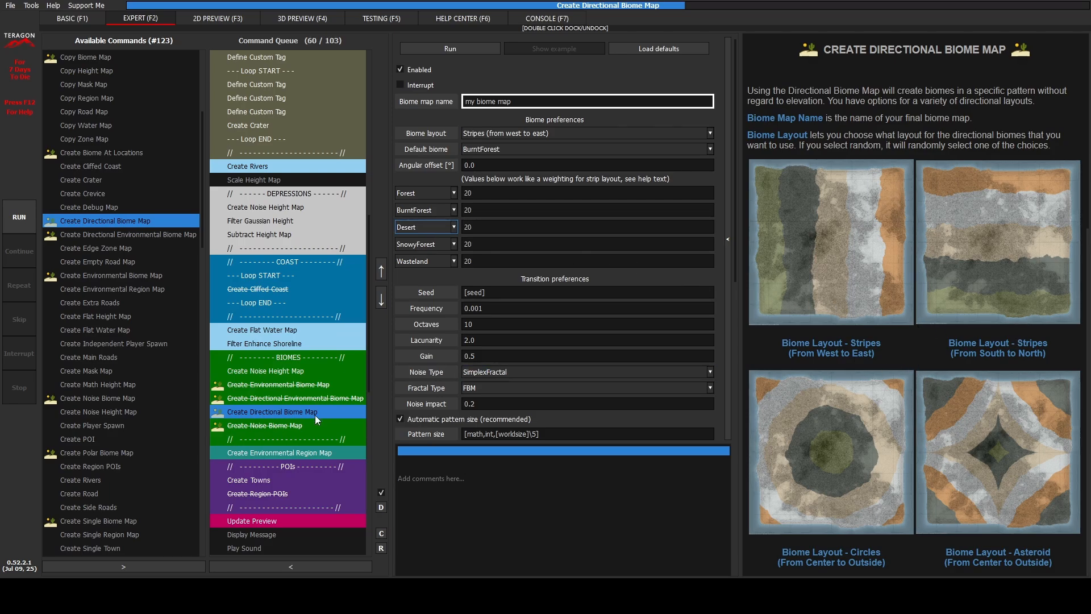
Step: Compare the biome map name in the Create Towns command with the one in the Create Directional Biome Map command
left_click(287, 481)
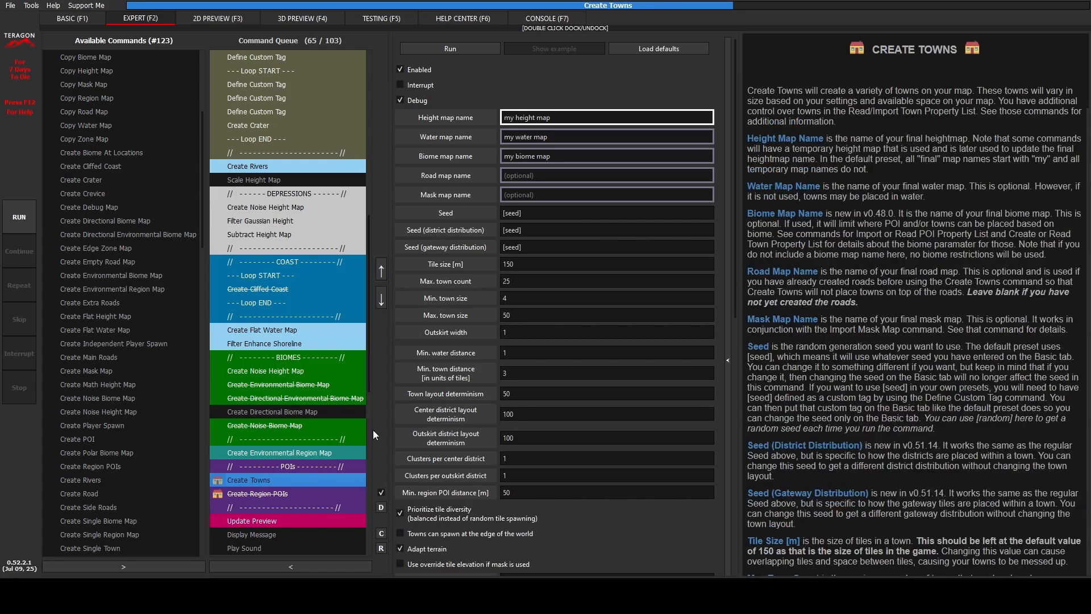
left_click(529, 156)
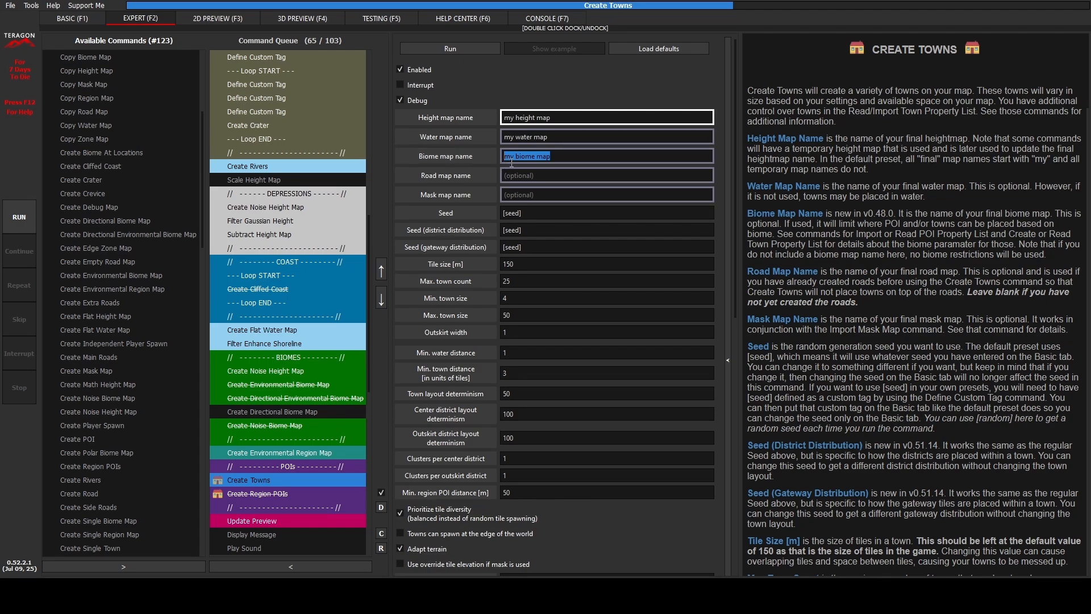
left_click(560, 161)
left_click(272, 413)
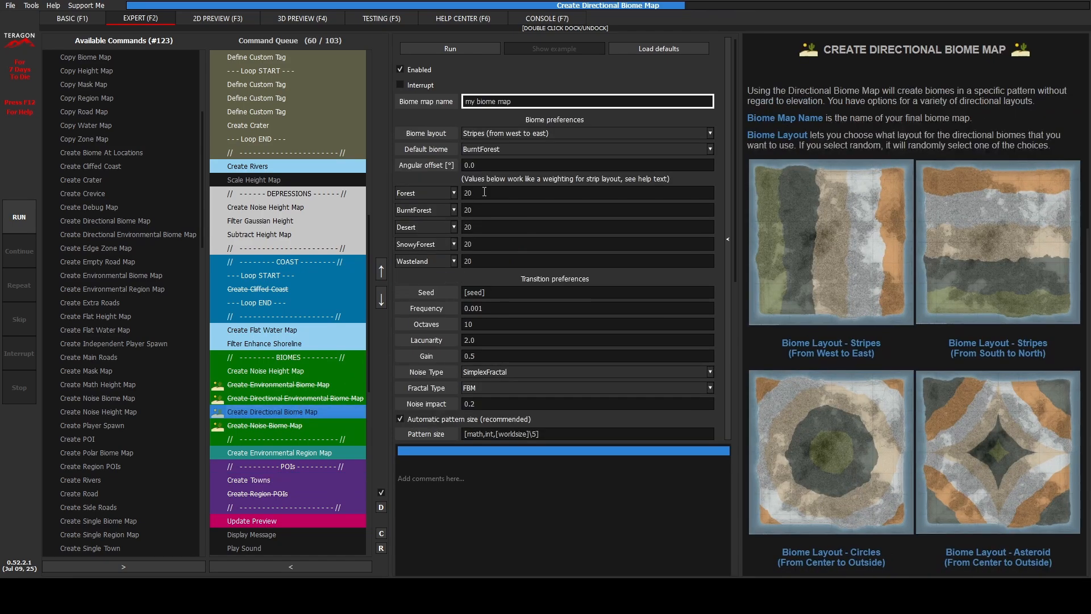
double_click(526, 105)
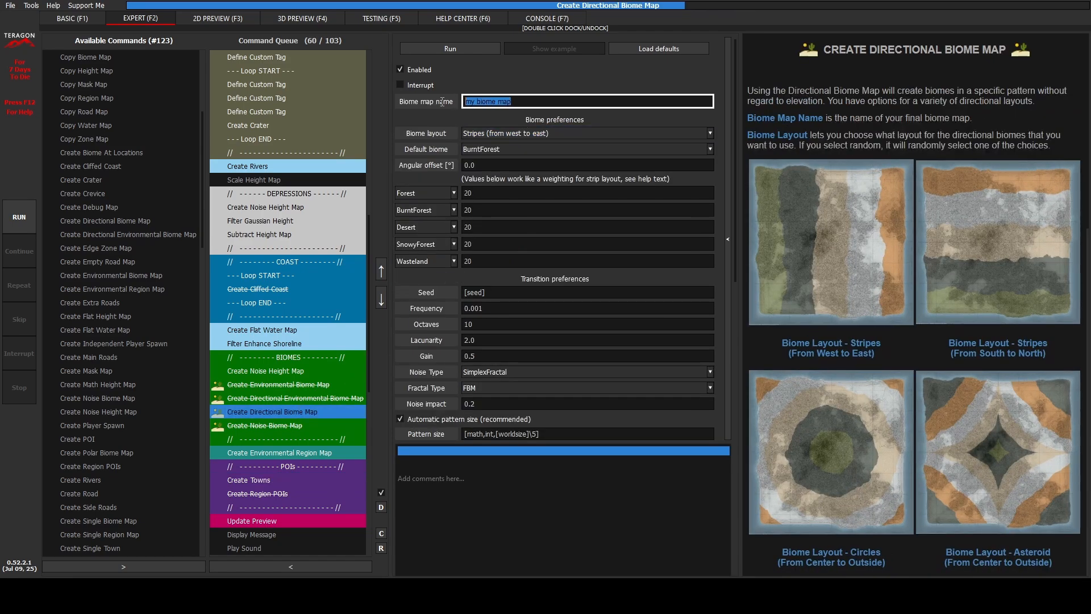
left_click(555, 104)
left_click(269, 480)
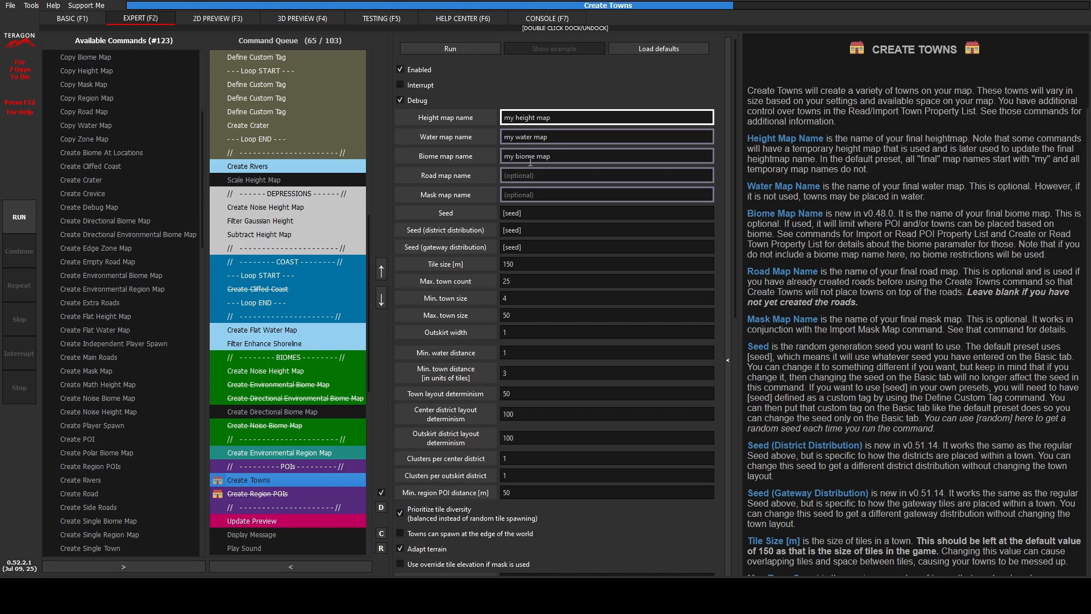
Step: Review the Read POI Property List, Create Directional Biome Map, Create Towns and Read Town Property List commands in the queue
scroll(345, 286, "up", 11)
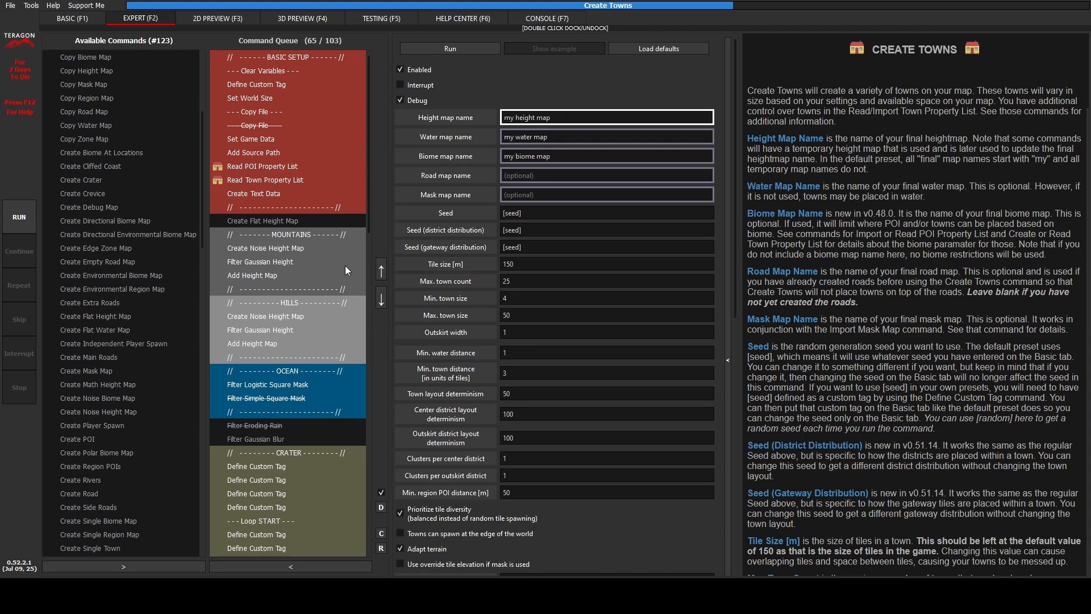
left_click(326, 204)
left_click(296, 167)
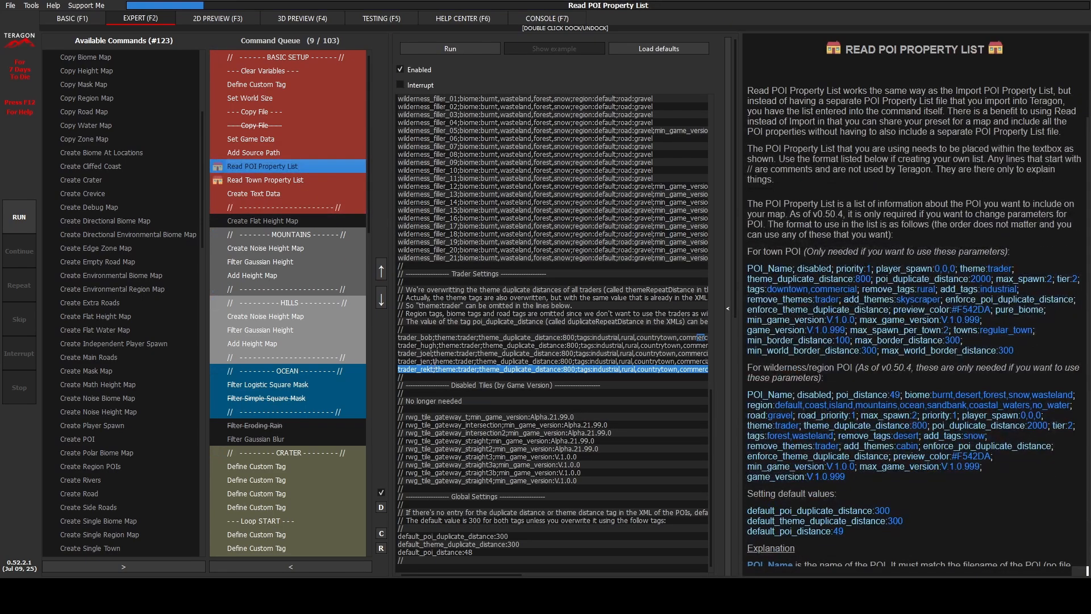
scroll(312, 401, "down", 5)
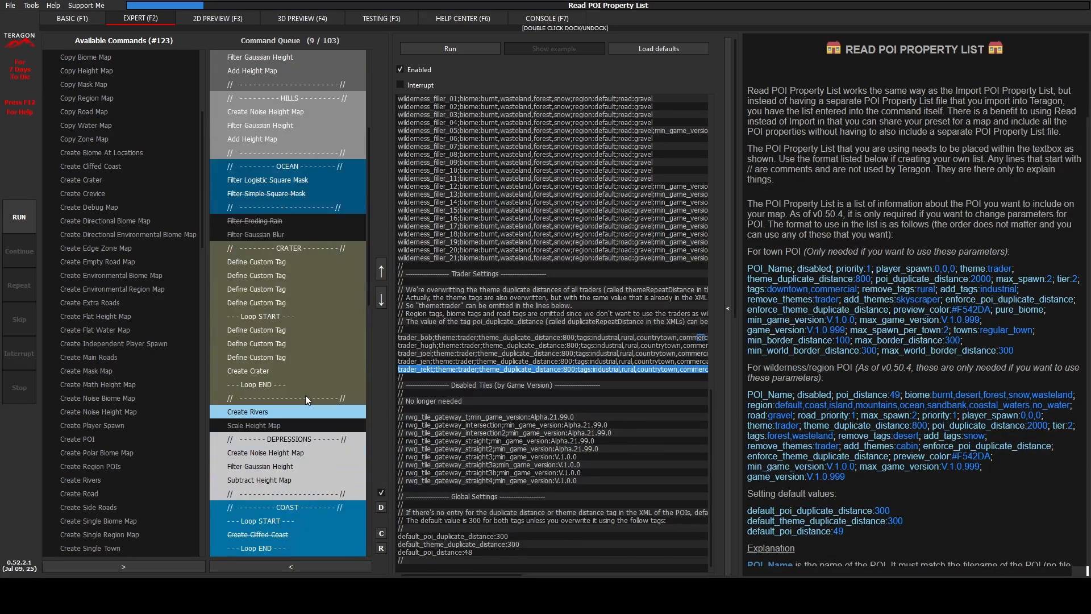
scroll(286, 436, "down", 4)
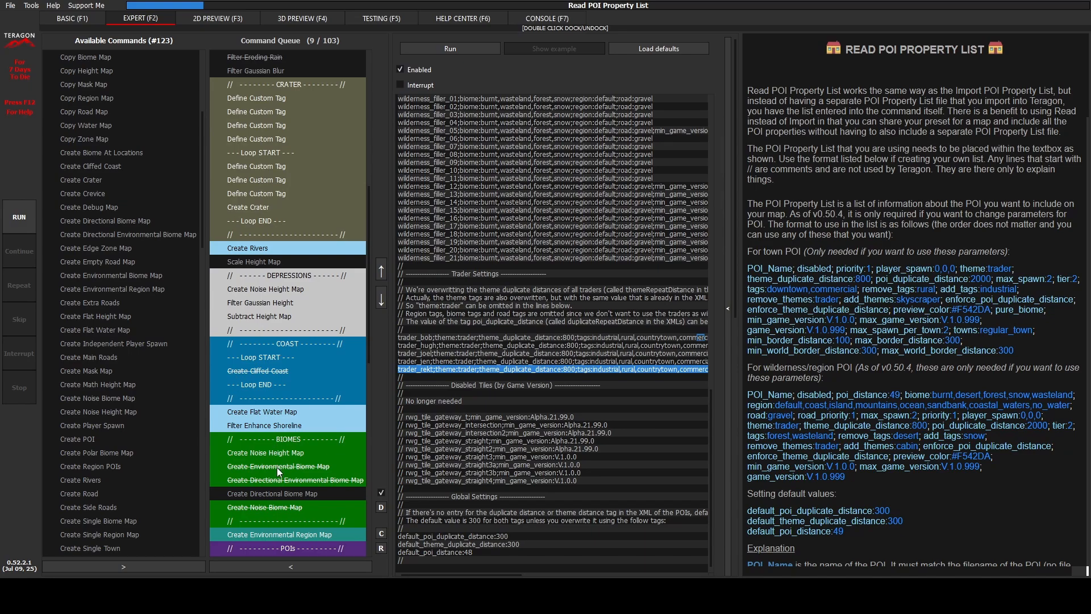
left_click(268, 492)
scroll(274, 446, "down", 5)
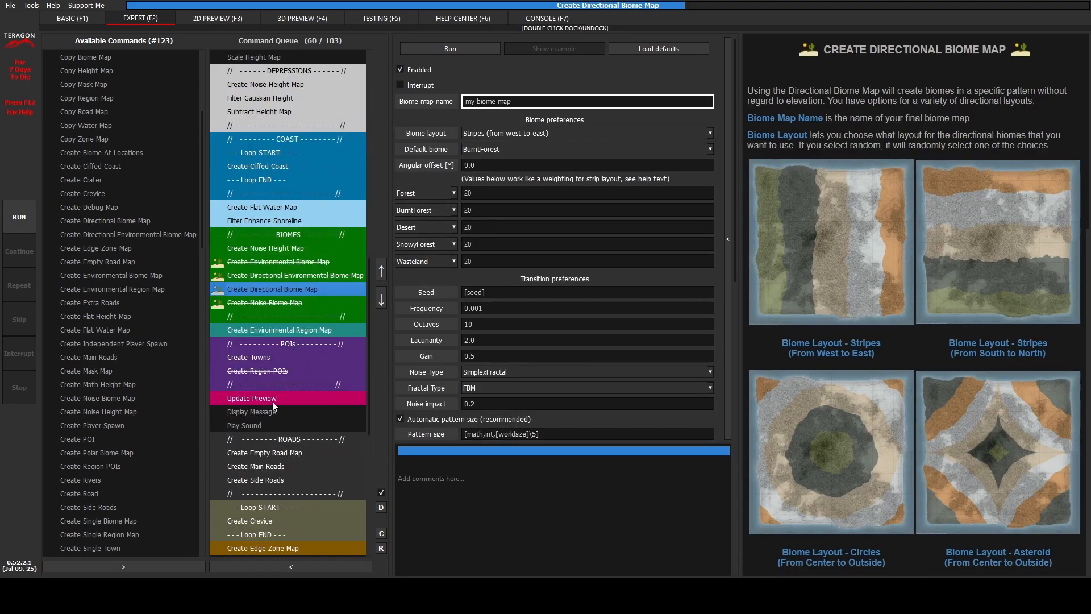
left_click(268, 357)
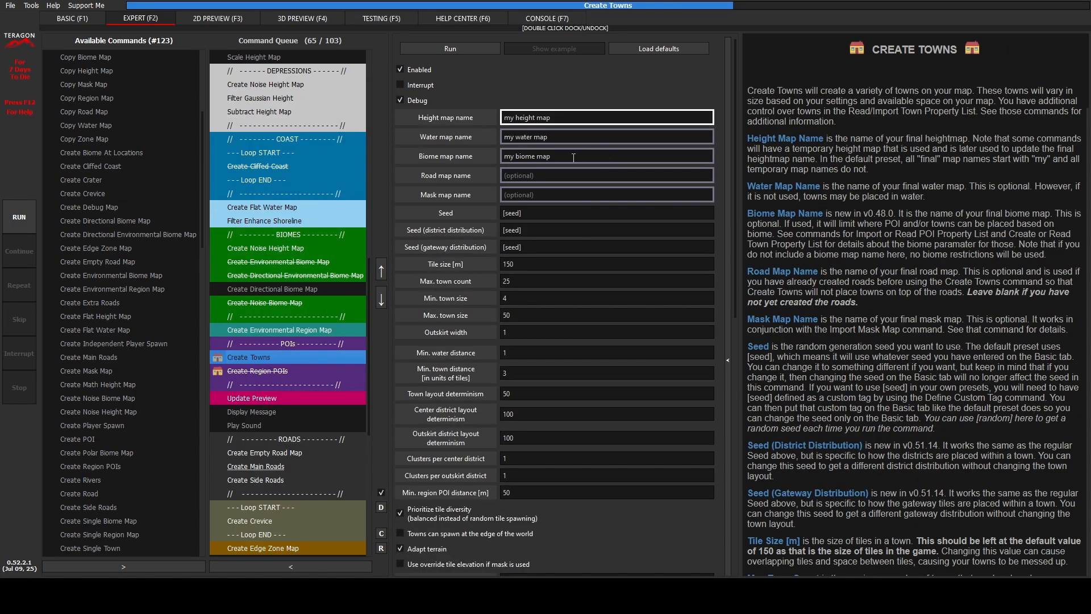
scroll(342, 344, "up", 10)
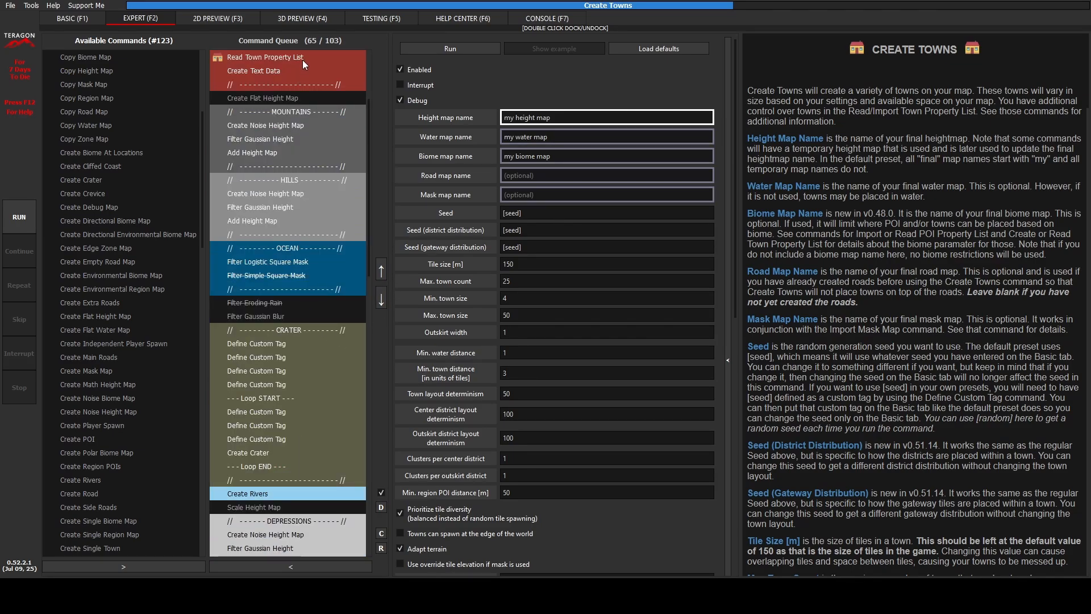
left_click(303, 58)
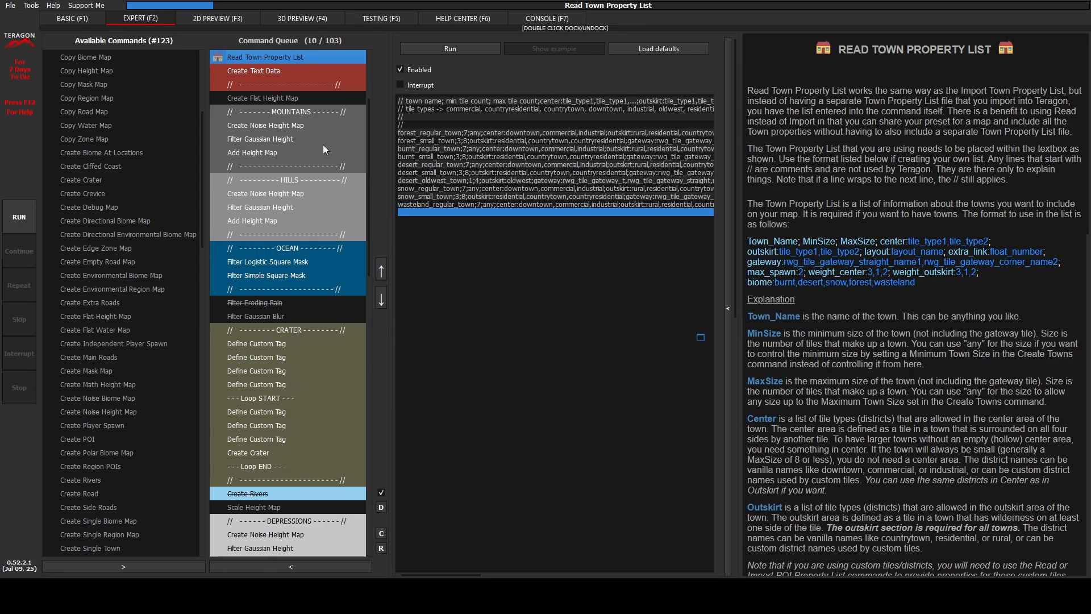
Step: Search the generated map's 2D preview for the trader POIs matching "rekt" and "jen" to check their biome locations
left_click(217, 18)
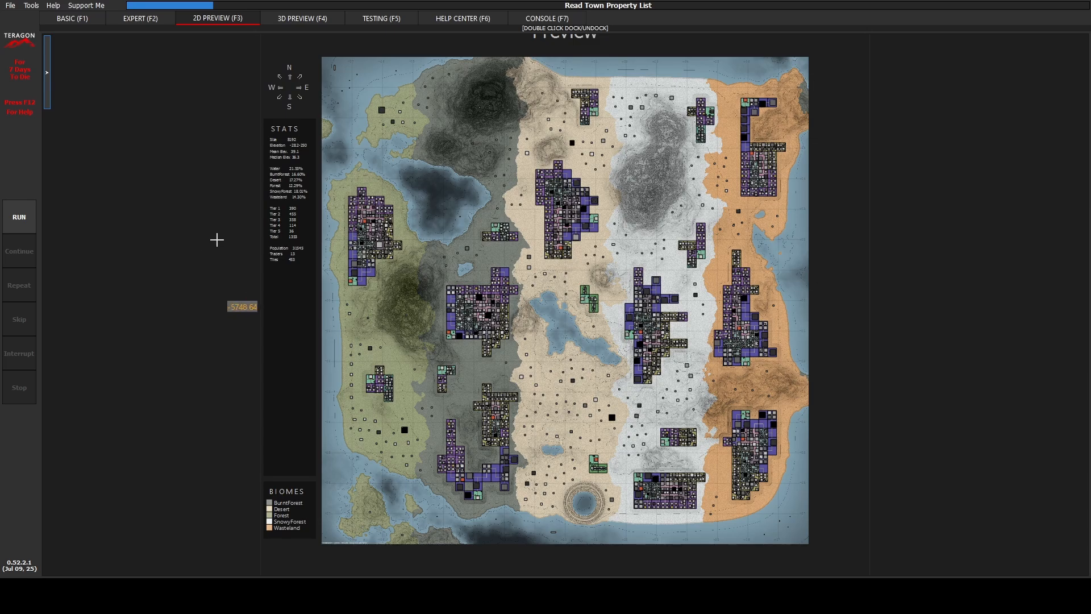
left_click(47, 84)
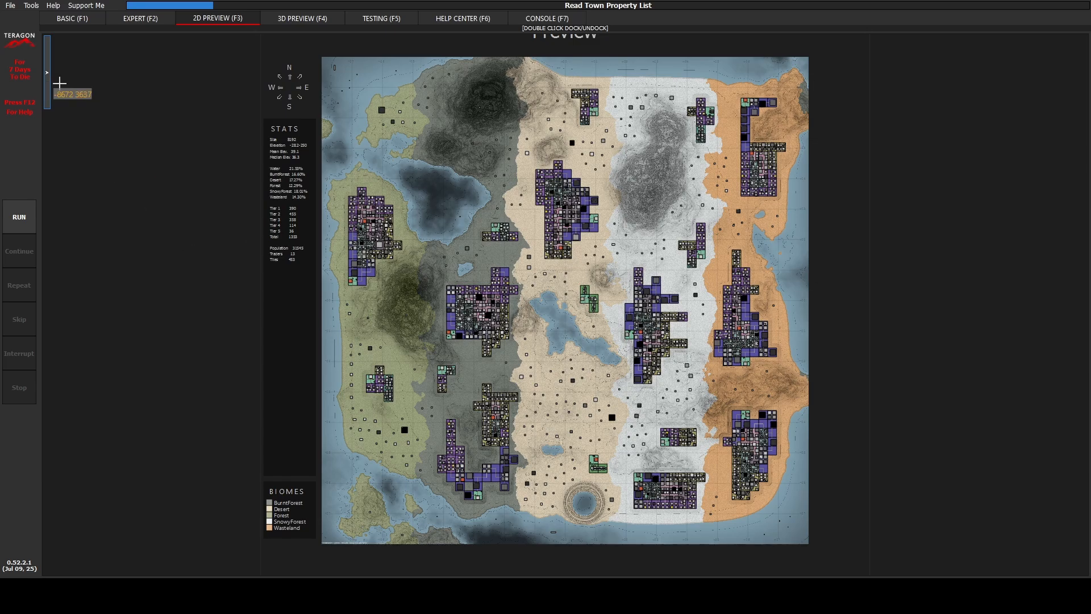
left_click(80, 42)
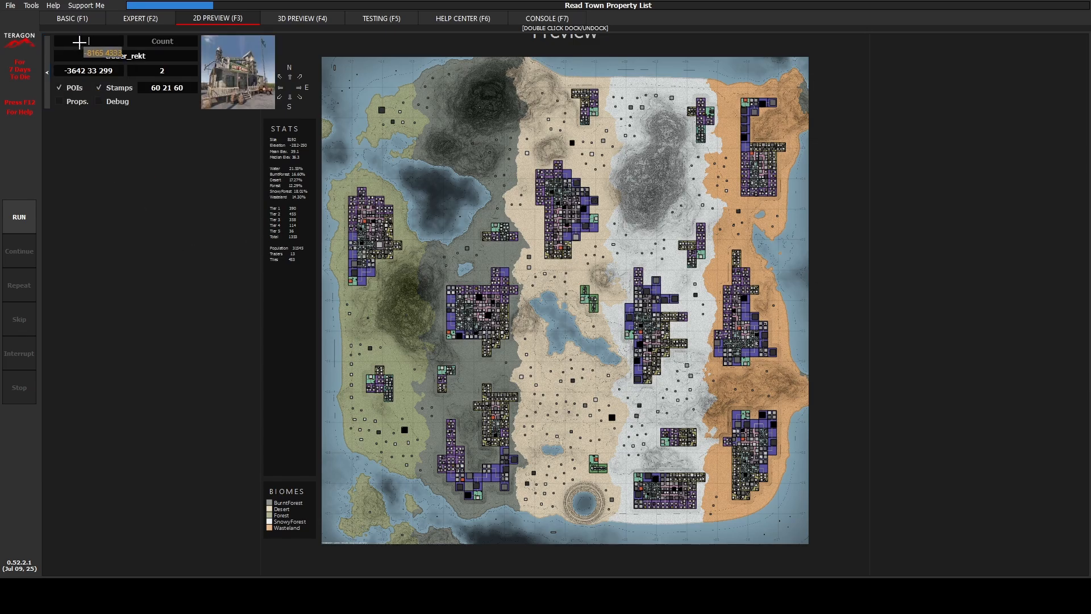
type("rekt")
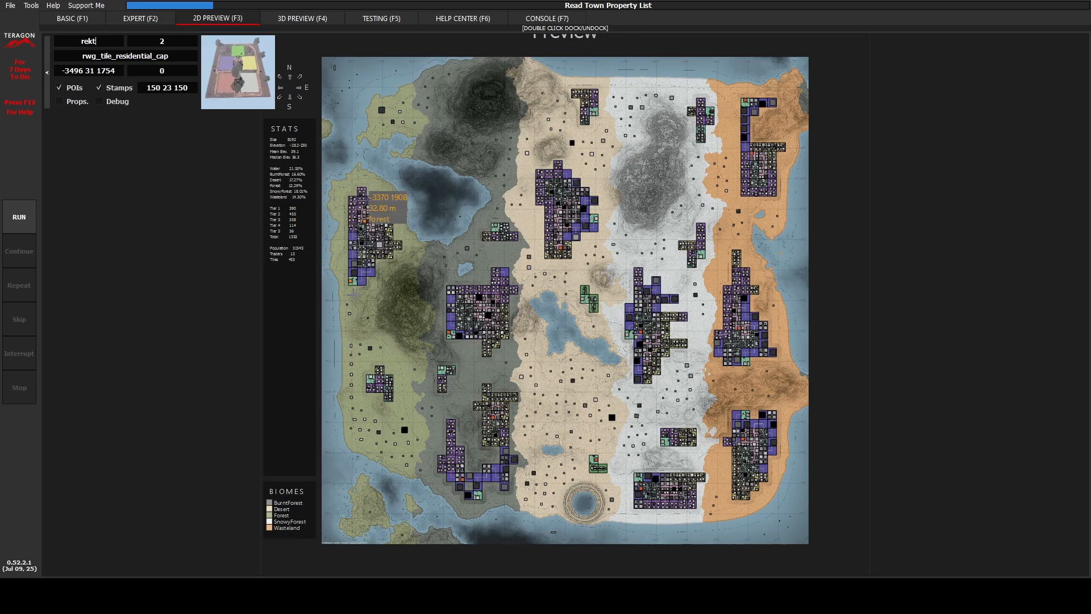
double_click(105, 40)
type("jen")
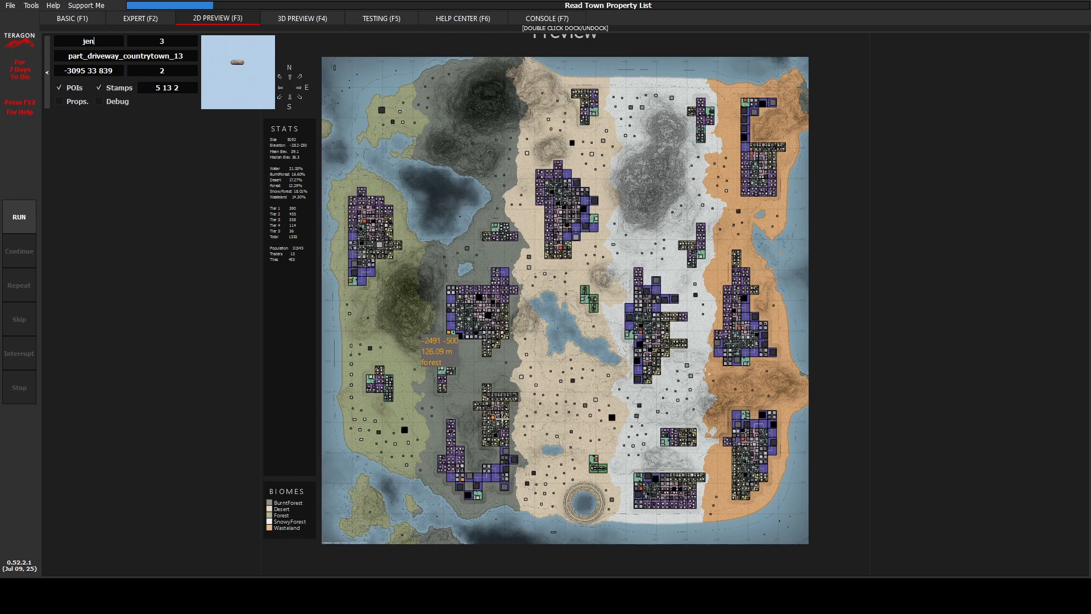
left_click(46, 97)
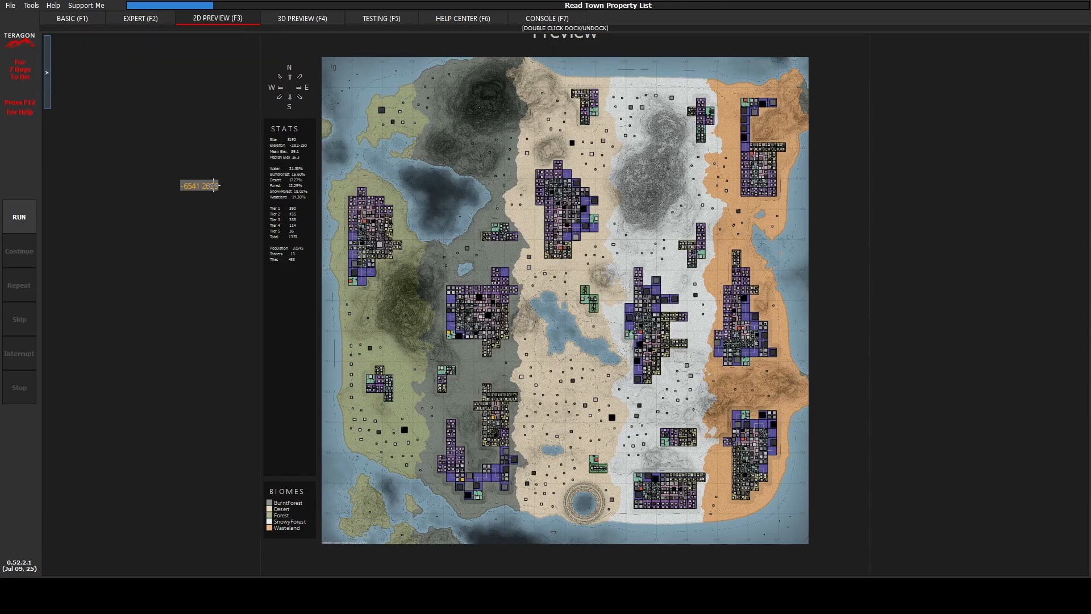